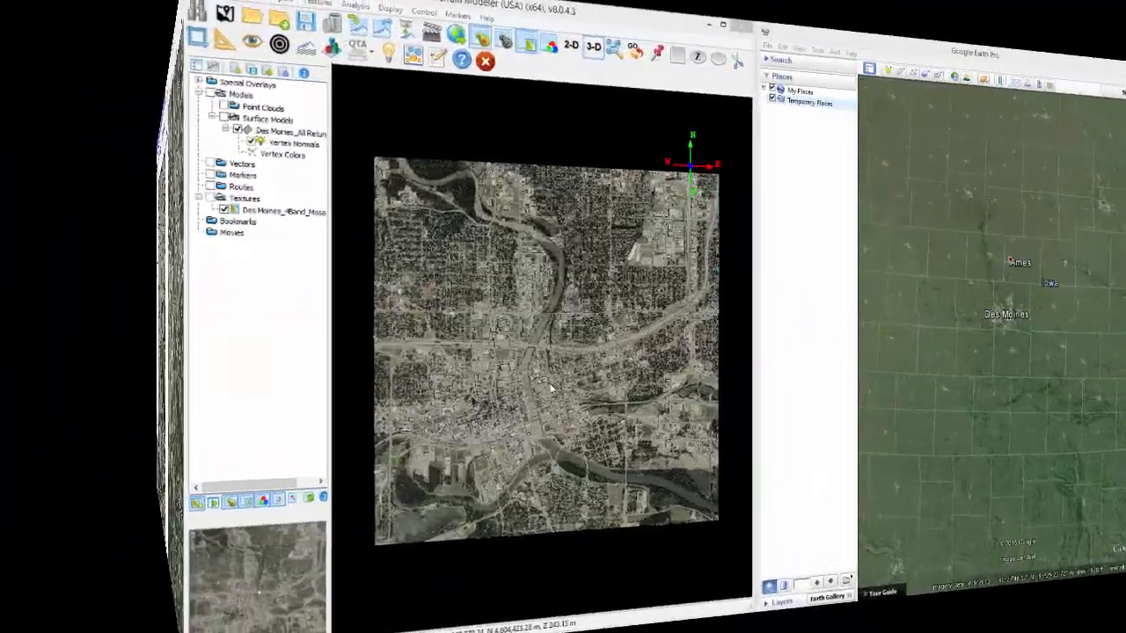
- Show the river and highway crossing in Google Earth, first from overhead and again from an oblique angle
{"action": "scroll", "coordinate": [334, 386], "scroll_direction": "up", "scroll_amount": 8}
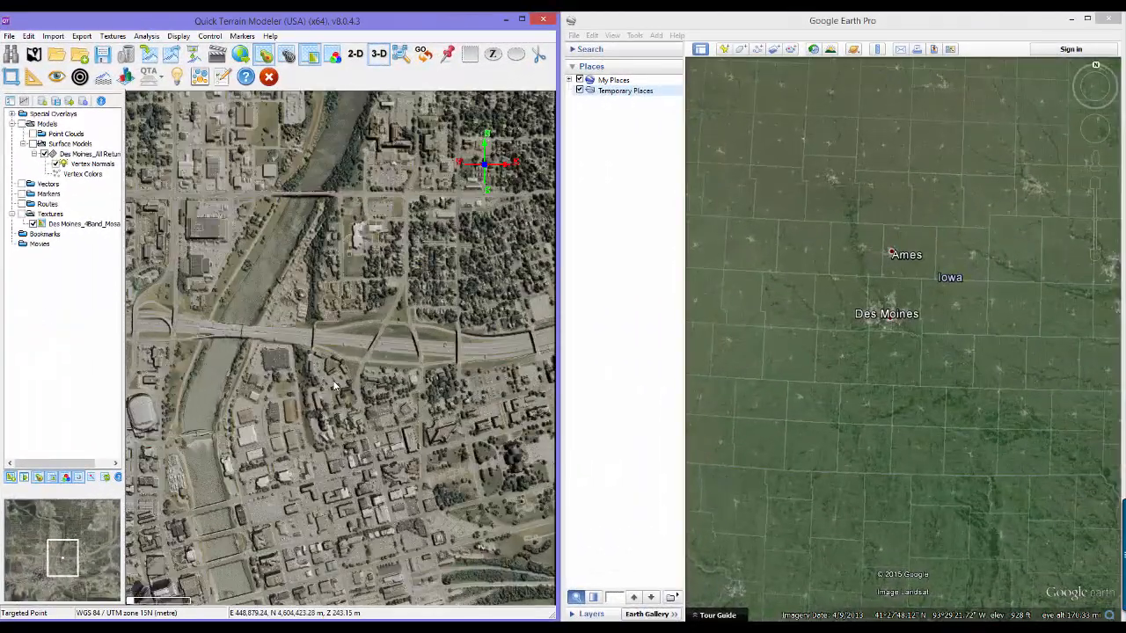
{"action": "left_click_drag", "start_coordinate": [334, 385], "coordinate": [396, 378]}
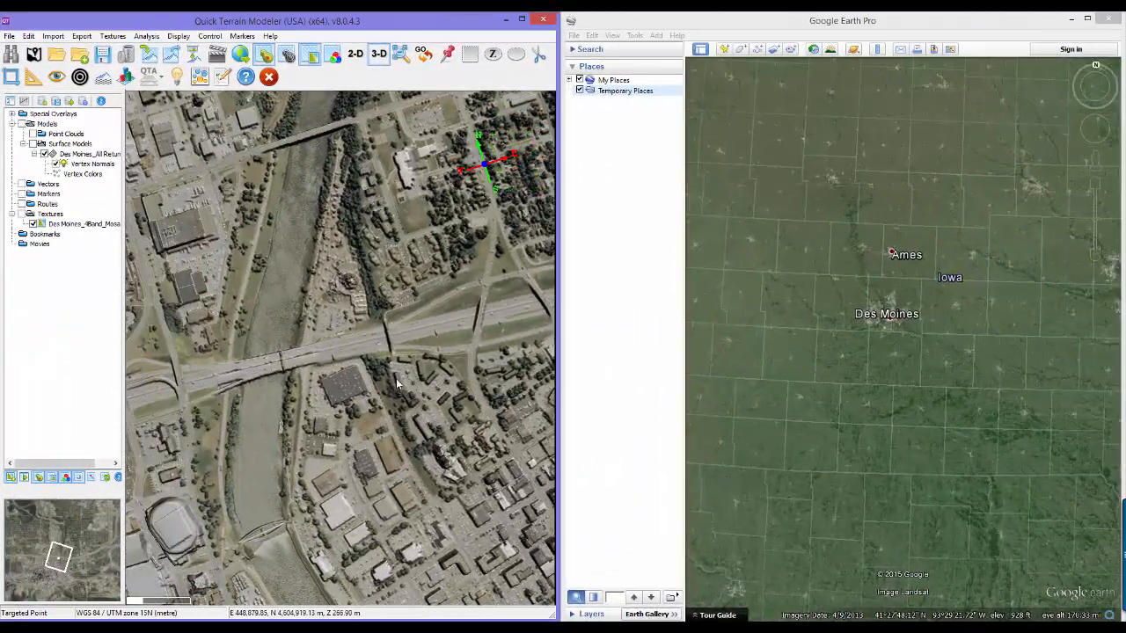
{"action": "key", "text": "g"}
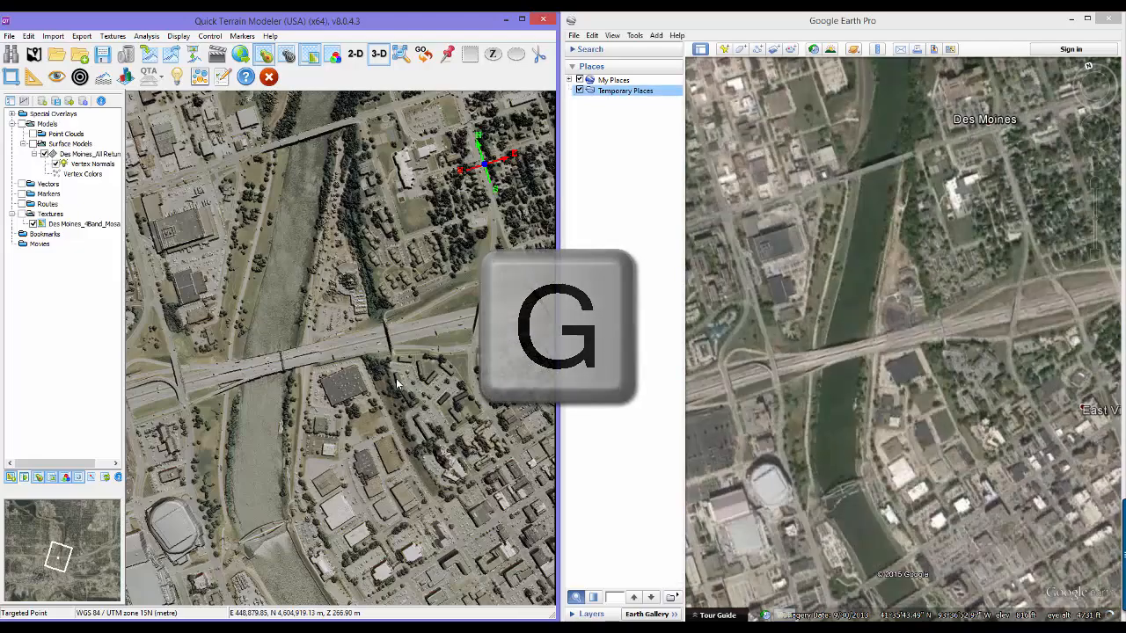
{"action": "left_click_drag", "start_coordinate": [430, 332], "coordinate": [307, 230]}
{"action": "key", "text": "g"}
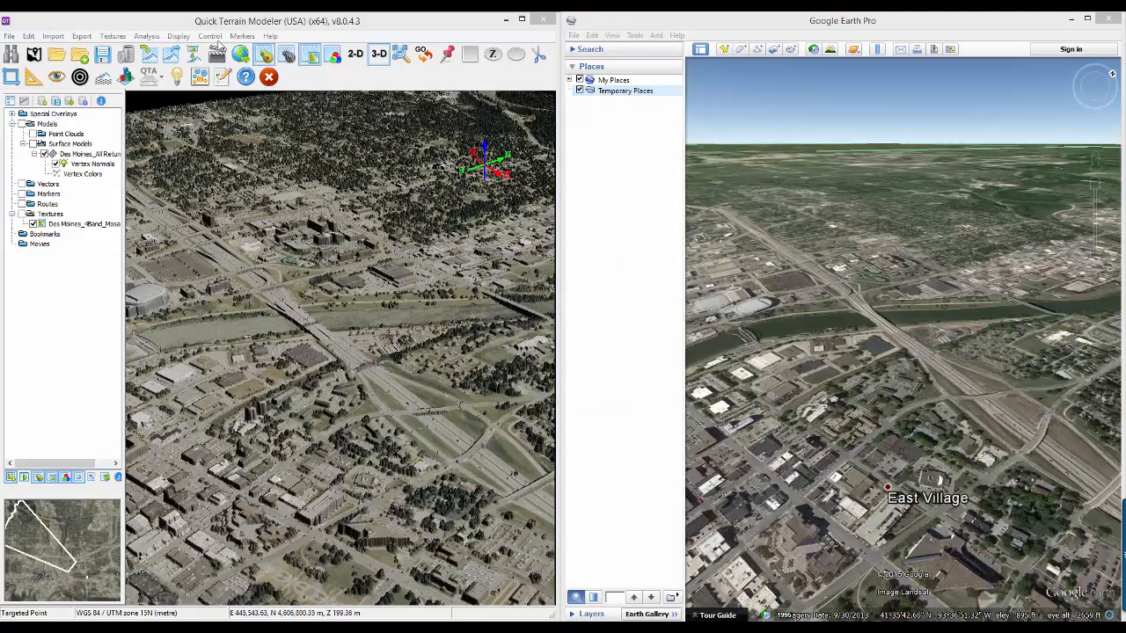
- Turn on the Synchronize GoogleEarth control mode so that Google Earth follows the model view
{"action": "left_click", "coordinate": [209, 37]}
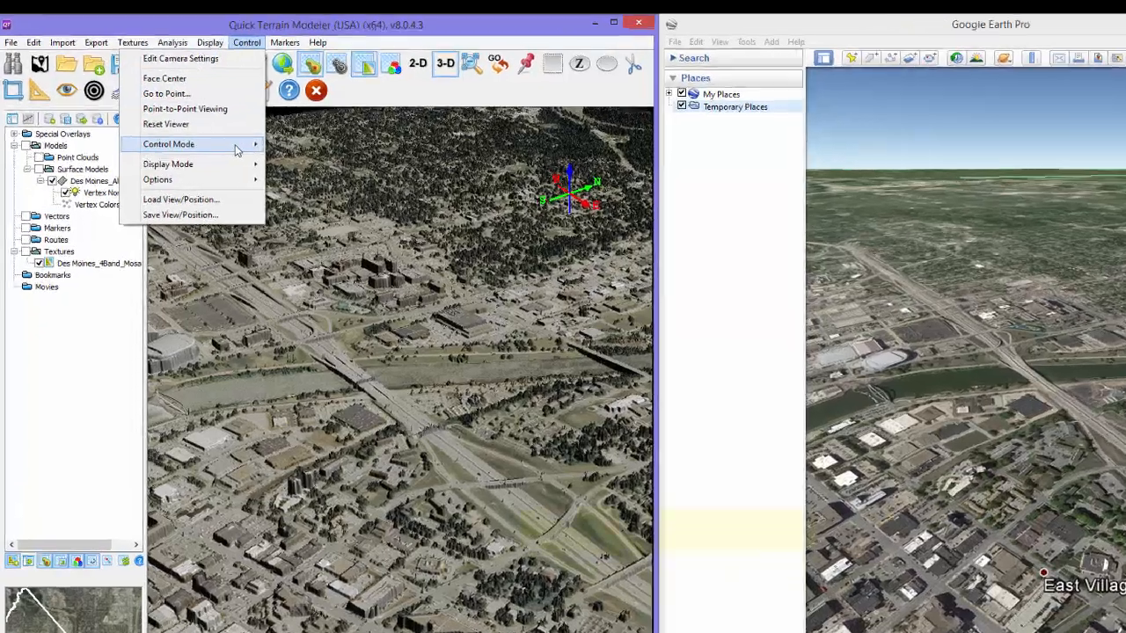
{"action": "mouse_move", "coordinate": [202, 122]}
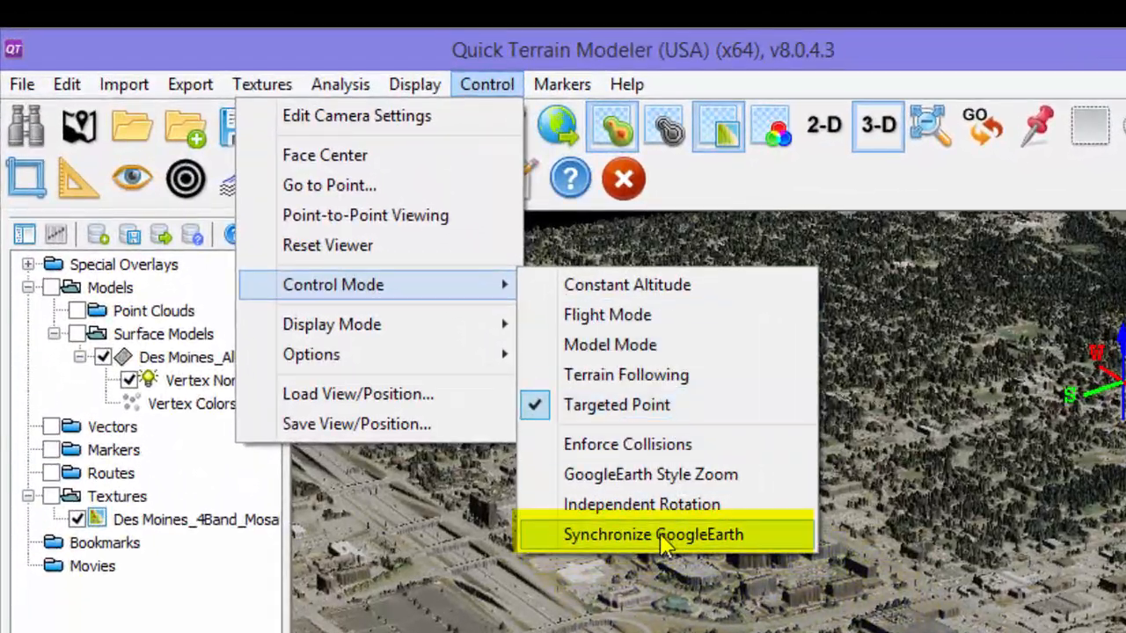
{"action": "left_click", "coordinate": [655, 535]}
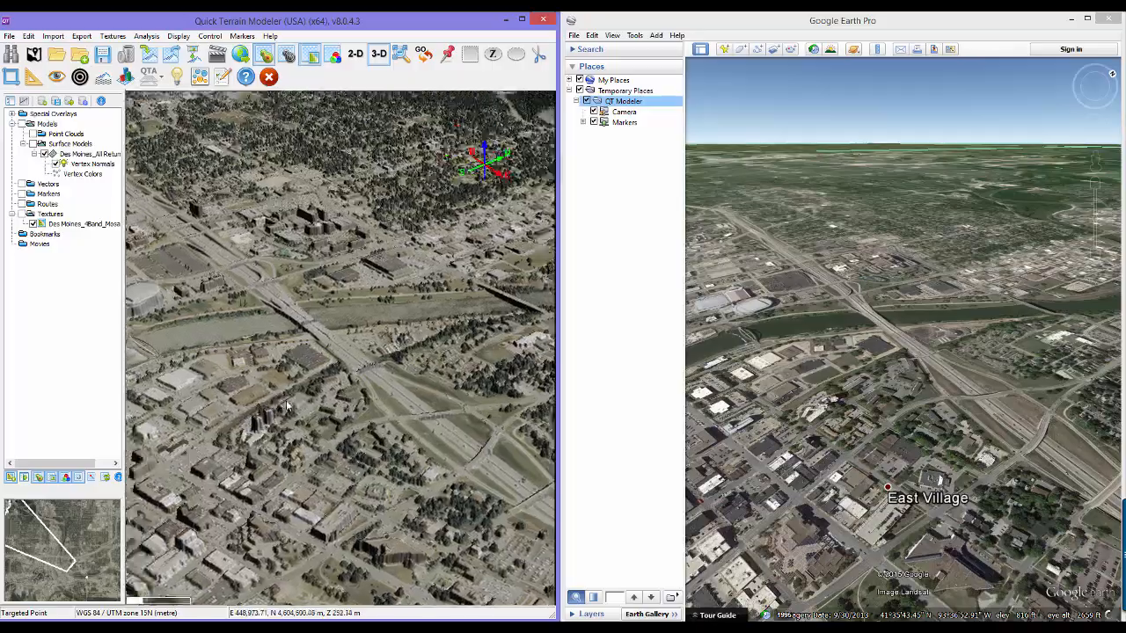
{"action": "left_click_drag", "start_coordinate": [286, 406], "coordinate": [402, 459]}
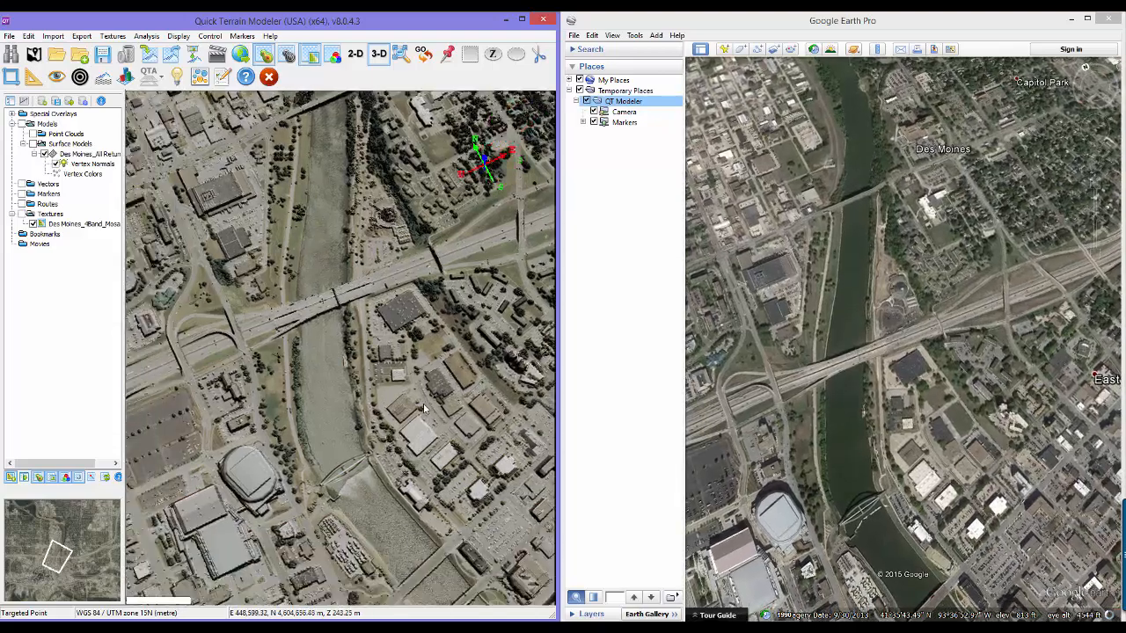
- Place a marker on the roof of the round arena beside the river with Google Earth synchronized
{"action": "left_click_drag", "start_coordinate": [424, 408], "coordinate": [477, 318]}
{"action": "scroll", "coordinate": [466, 339], "scroll_direction": "up", "scroll_amount": 3}
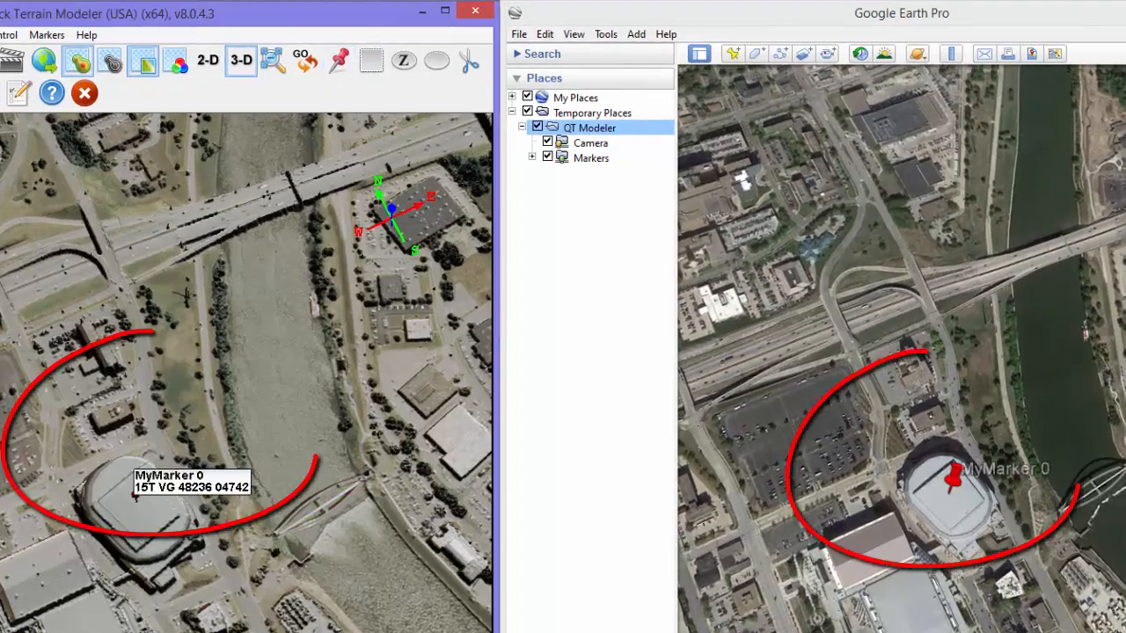
{"action": "left_click_drag", "start_coordinate": [317, 629], "coordinate": [45, 597]}
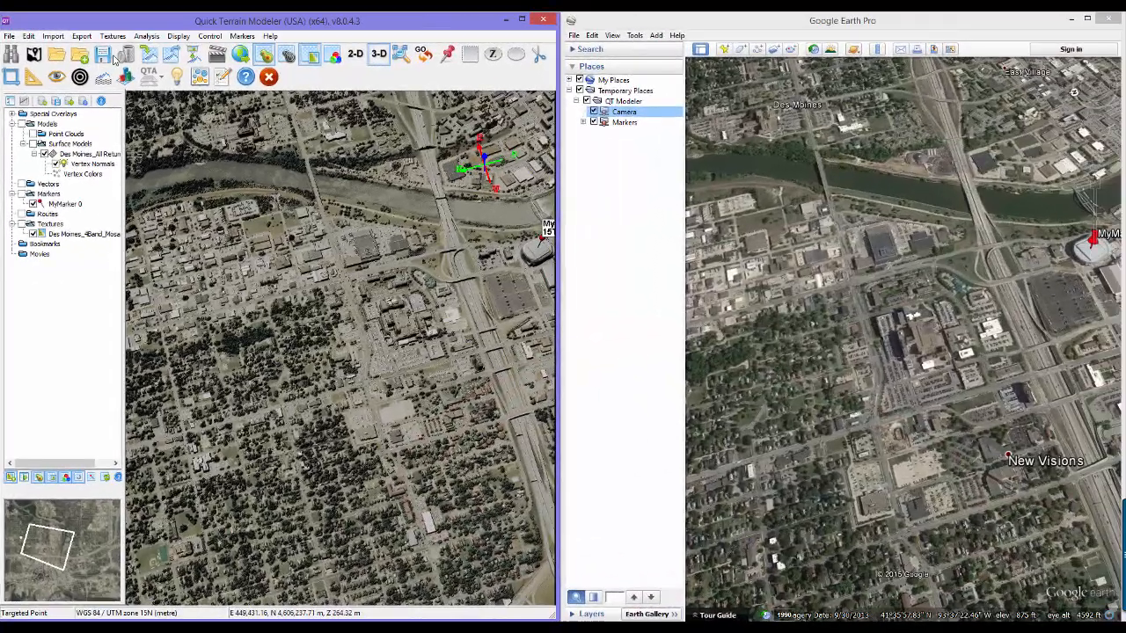
- Show the coverage outline of Des Moines_4Band_TileA2.tif in Google Earth without loading the file into the scene
{"action": "left_click", "coordinate": [56, 55]}
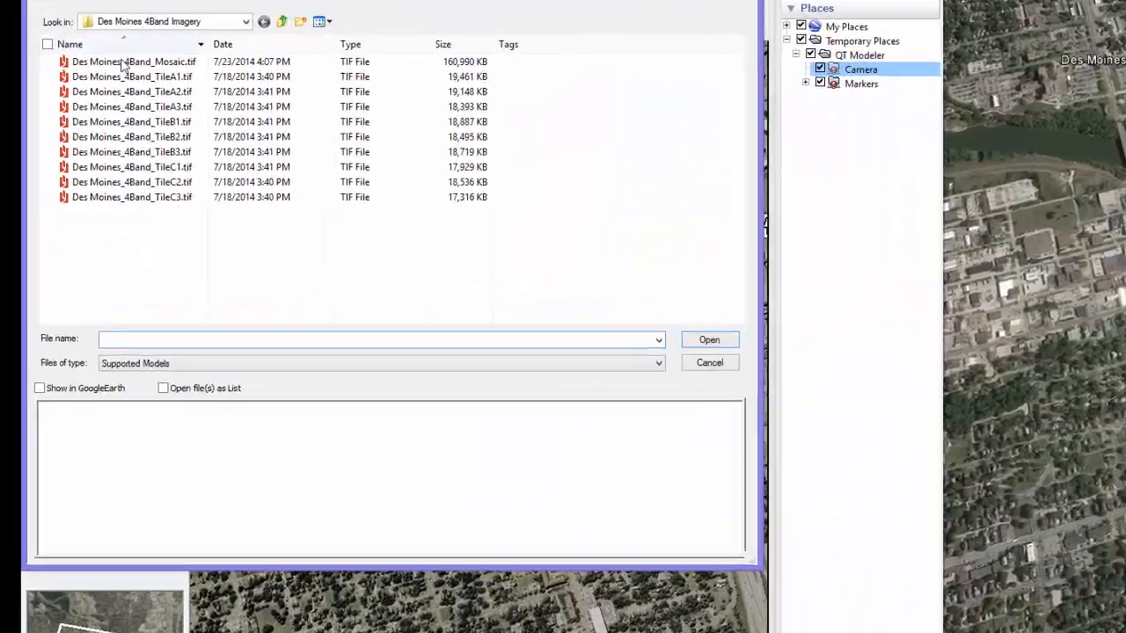
{"action": "left_click", "coordinate": [66, 133]}
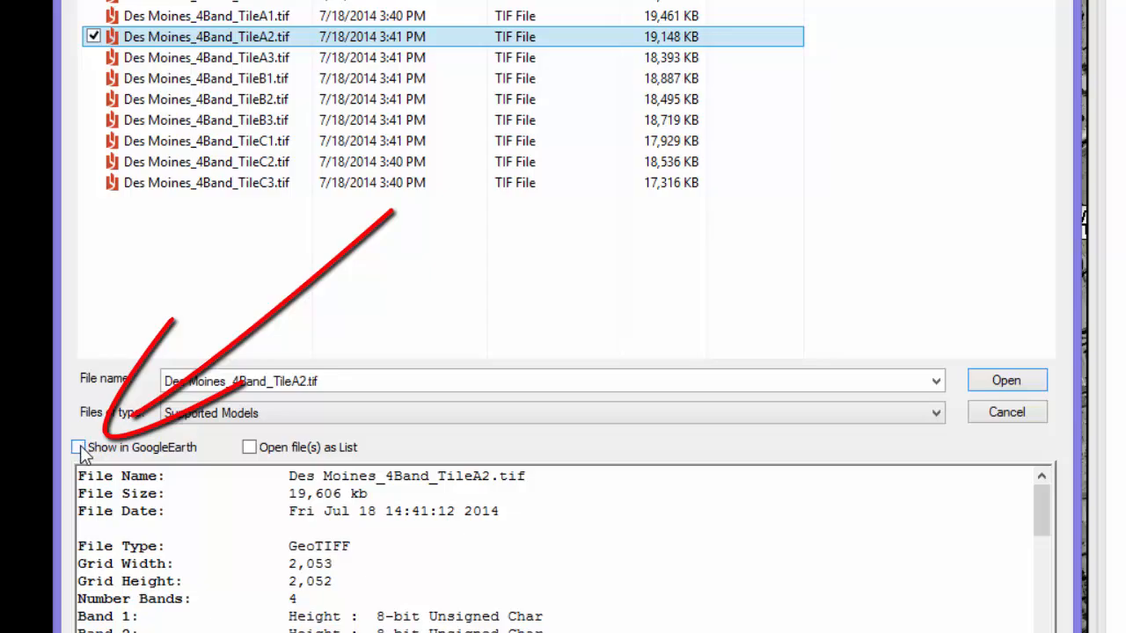
{"action": "left_click", "coordinate": [79, 447]}
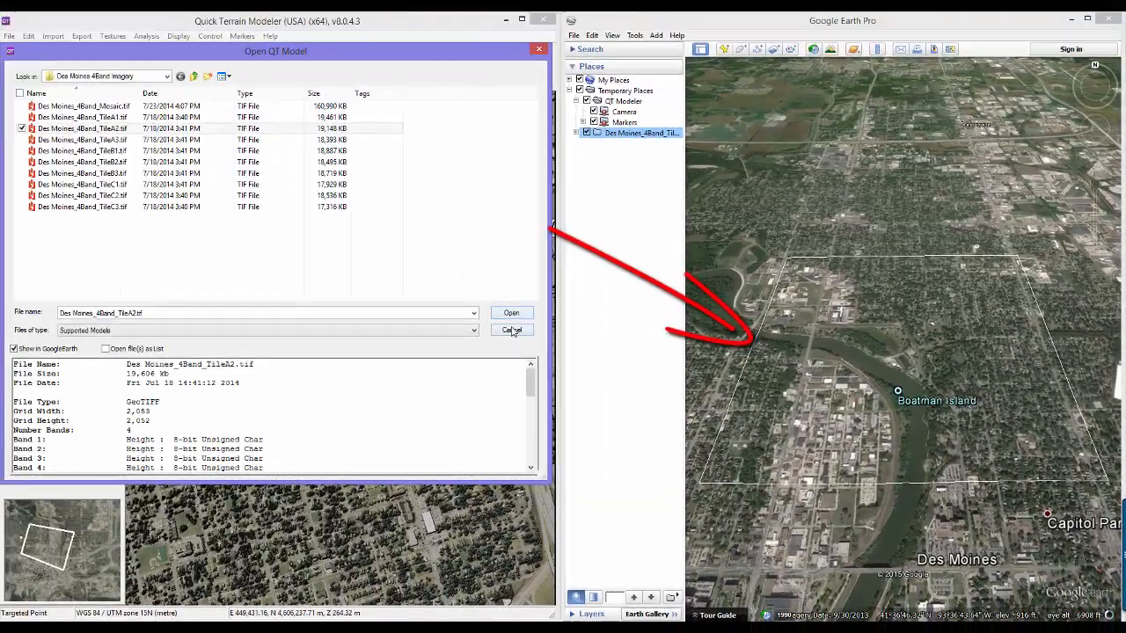
{"action": "left_click", "coordinate": [163, 218]}
- Match the Google Earth view to the current model view
{"action": "left_click_drag", "start_coordinate": [496, 348], "coordinate": [378, 402]}
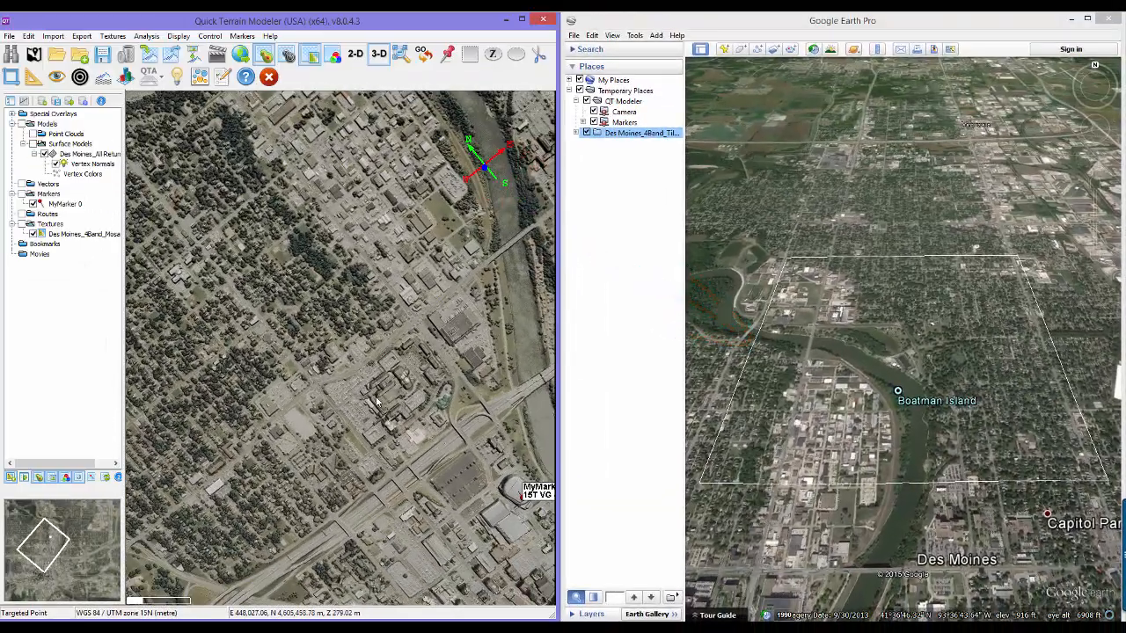
{"action": "key", "text": "g"}
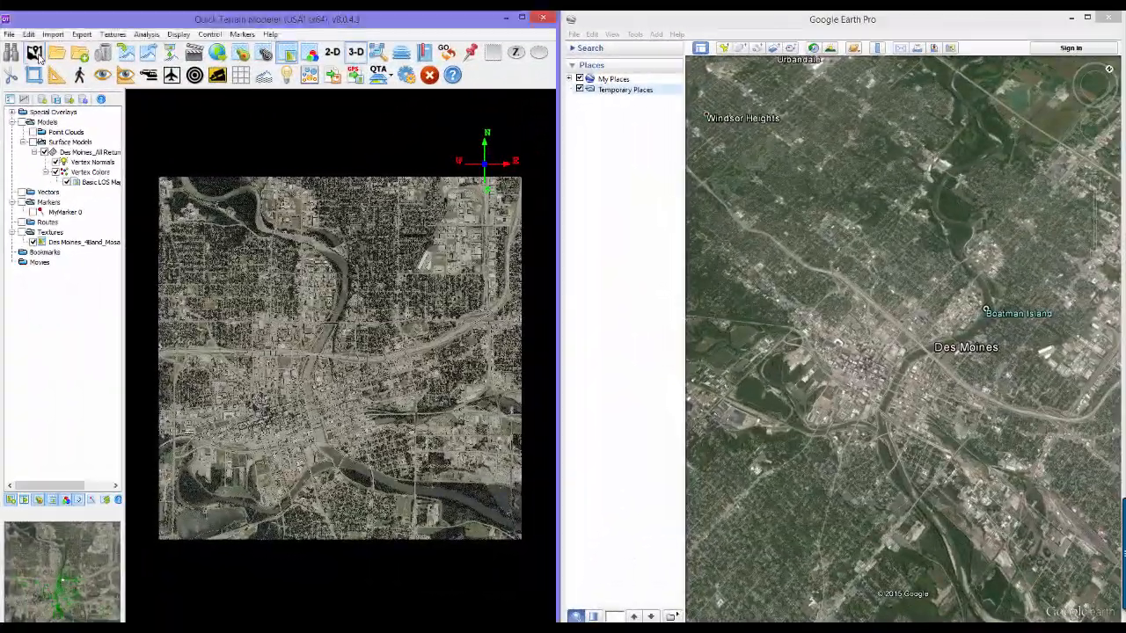
- Index the DesMoines_LIDAR folder into a KMZ index file named desmoines.kmz, organized by directory with recursive subfolders
{"action": "left_click", "coordinate": [36, 54]}
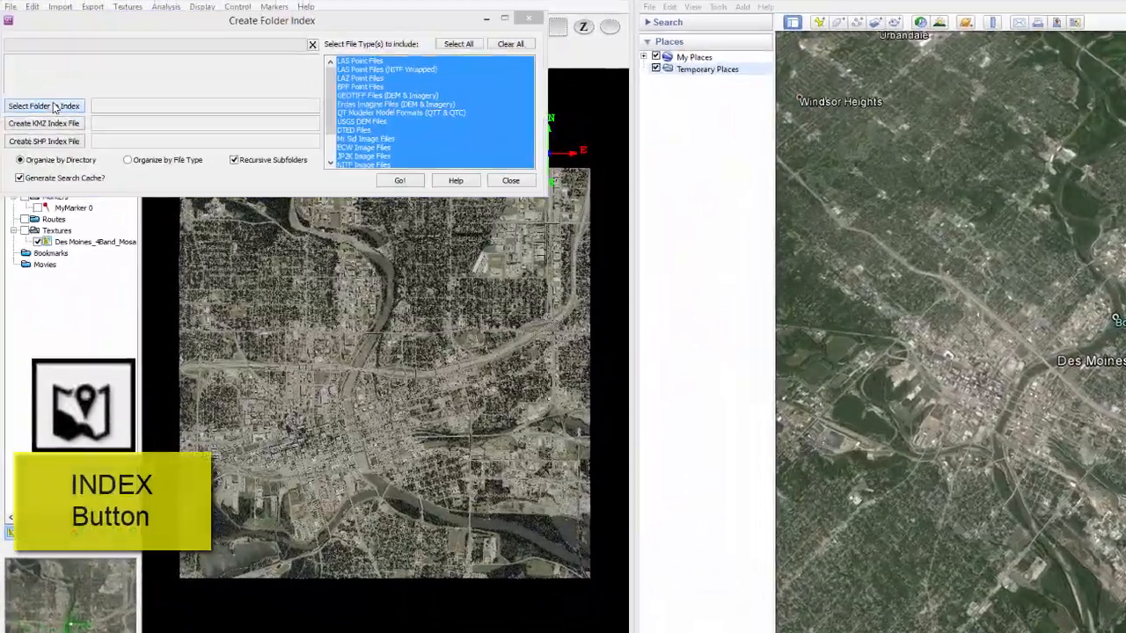
{"action": "left_click", "coordinate": [34, 122]}
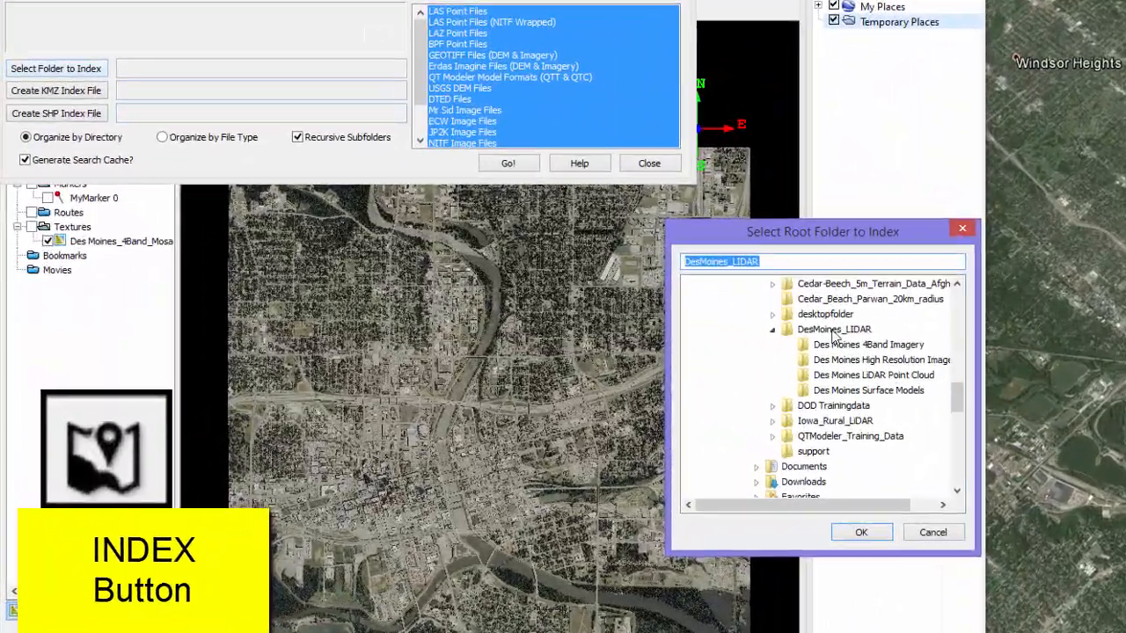
{"action": "left_click", "coordinate": [861, 532]}
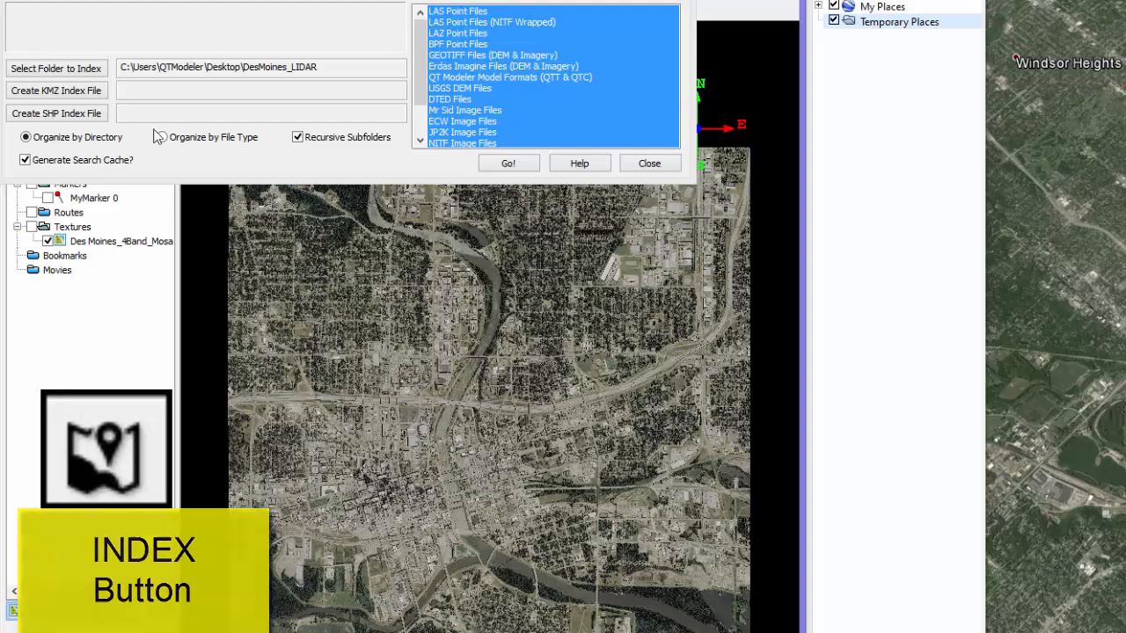
{"action": "left_click", "coordinate": [55, 90]}
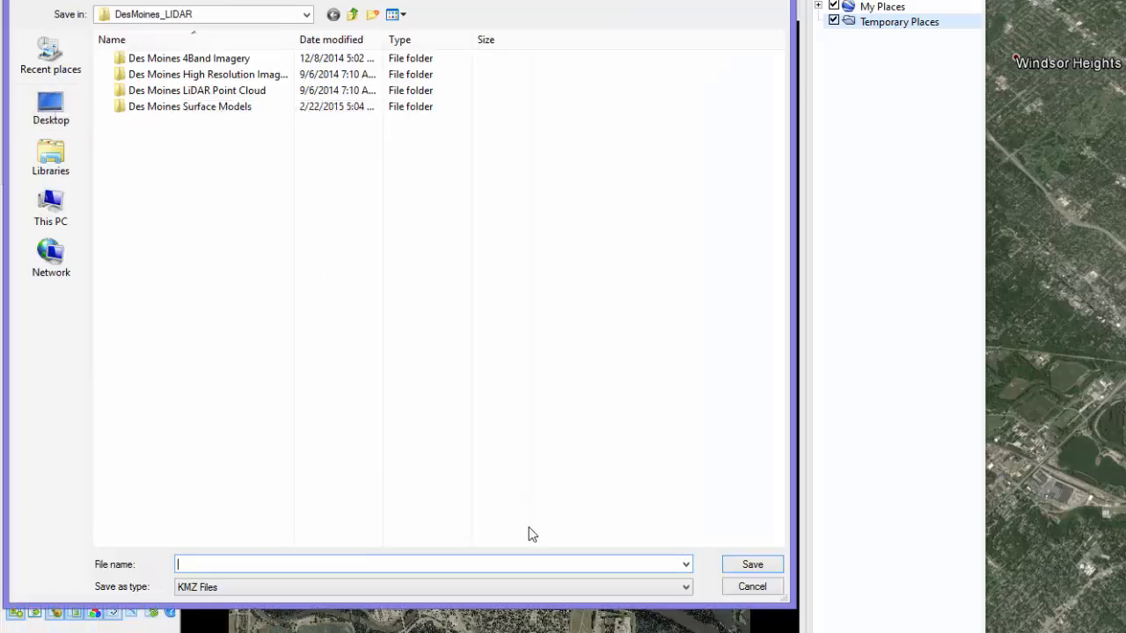
{"action": "type", "text": "desmoines"}
{"action": "left_click", "coordinate": [751, 565]}
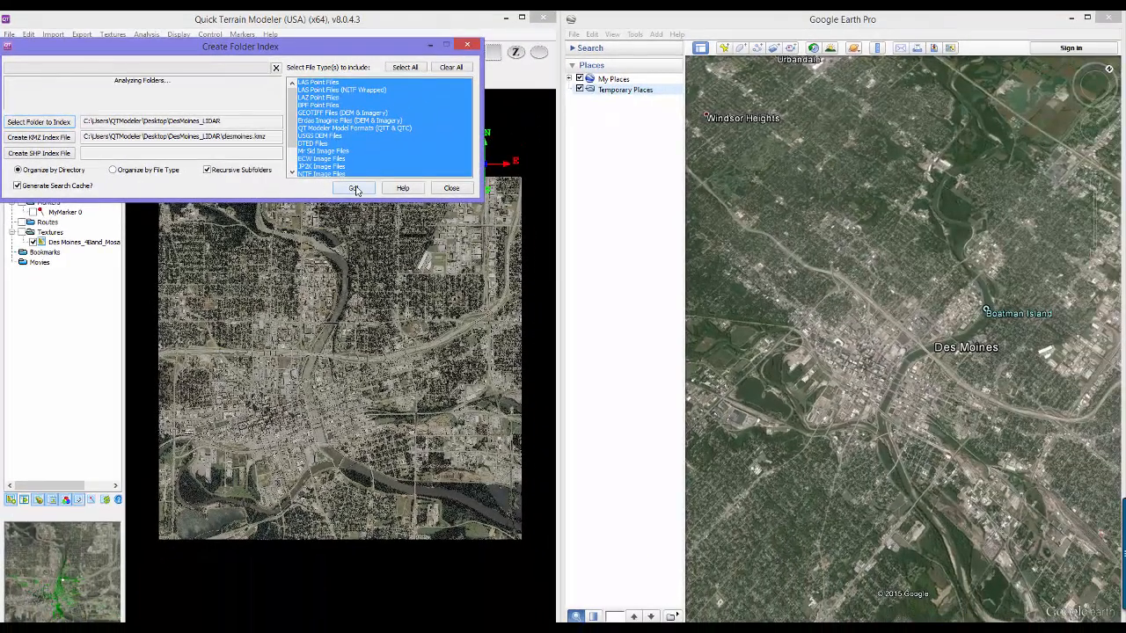
{"action": "left_click", "coordinate": [353, 188]}
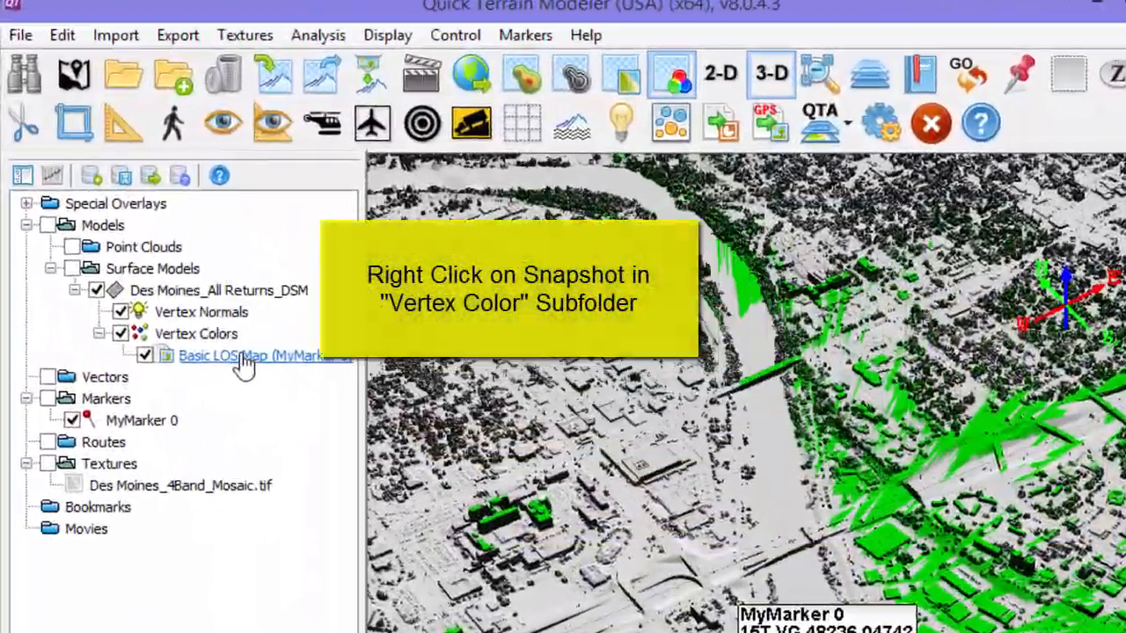
- Export the Basic LOS Map snapshot as a white-transparent KMZ named lineofsight in the DesMoines_LIDAR folder
{"action": "right_click", "coordinate": [111, 182]}
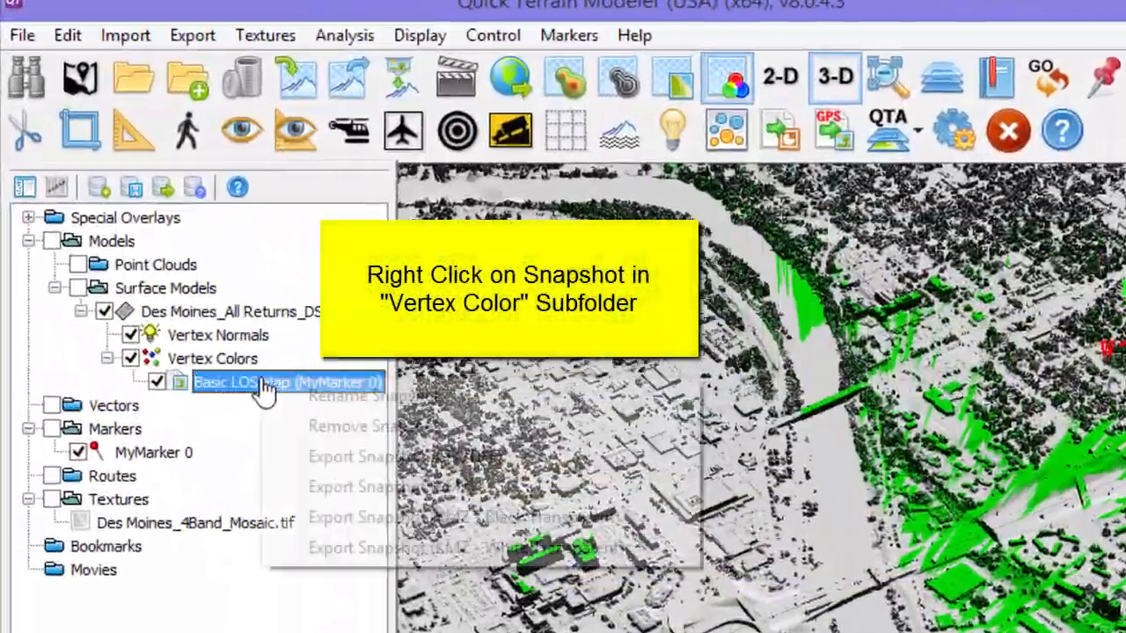
{"action": "left_click", "coordinate": [444, 550]}
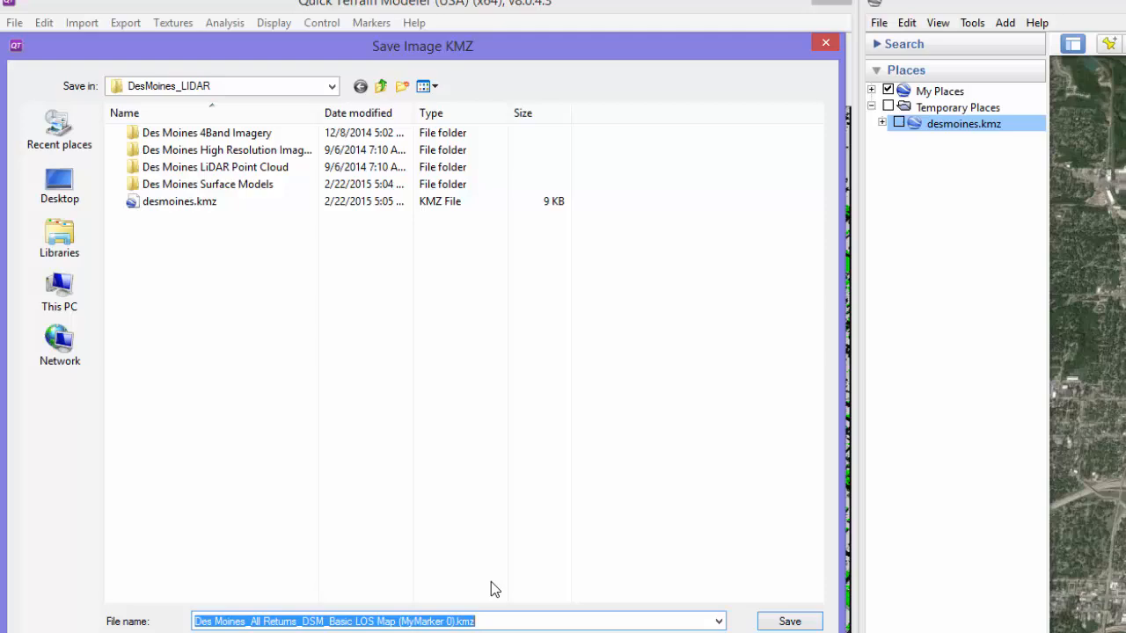
{"action": "key", "text": "BackSpace"}
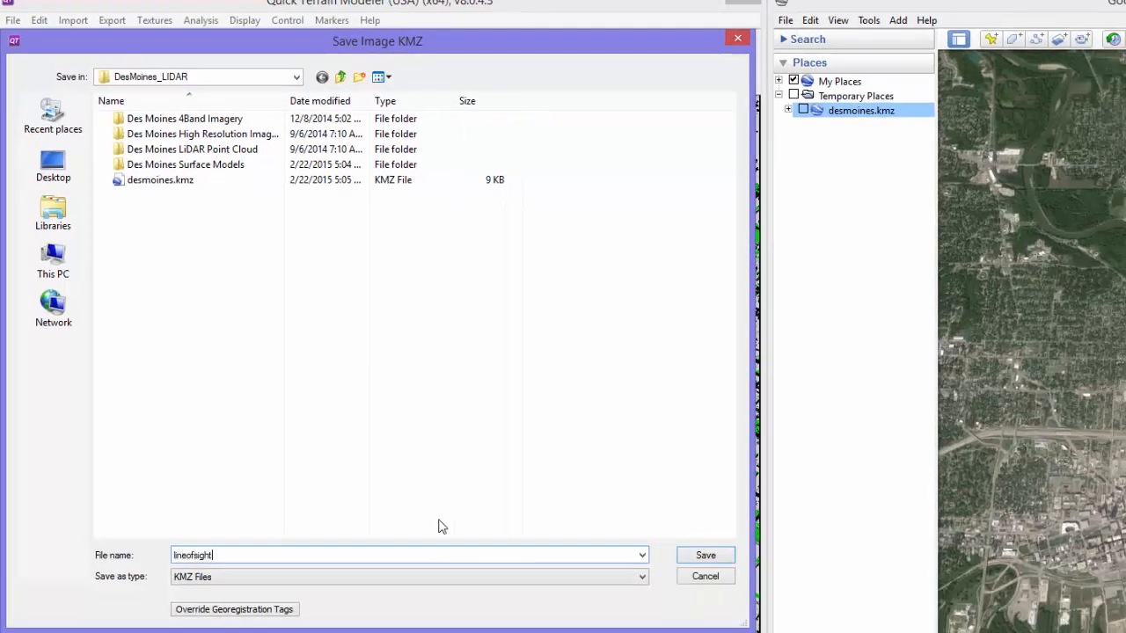
{"action": "left_click", "coordinate": [706, 557]}
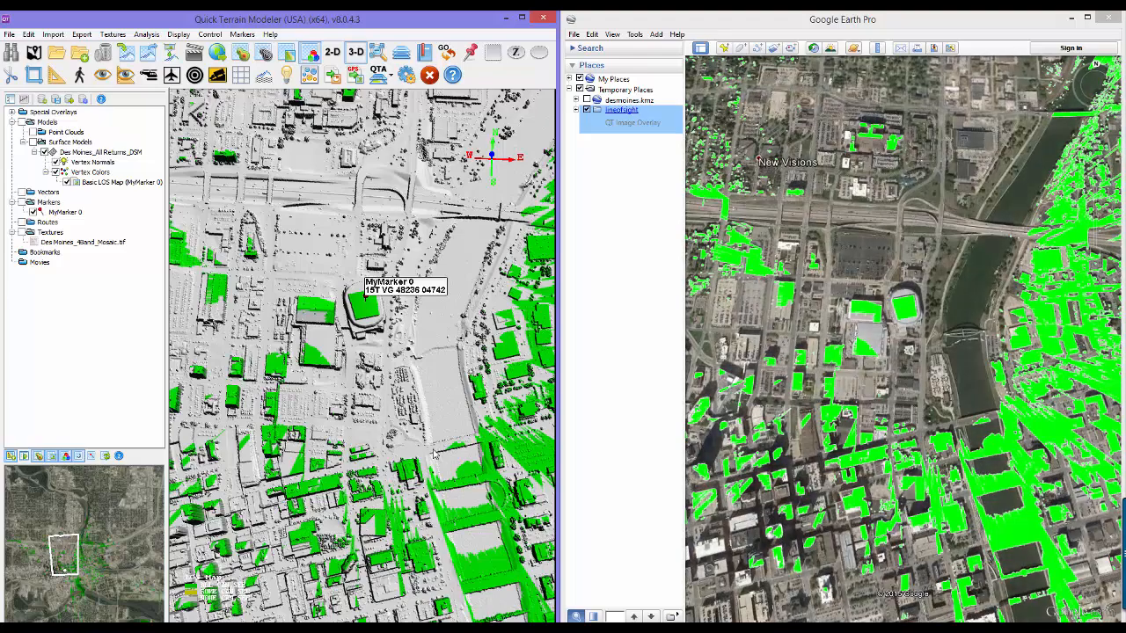
- Create range rings at 100, 500 and 1000 m around the arena marker, with a center crosshair and Z sampled from models
{"action": "left_click_drag", "start_coordinate": [472, 432], "coordinate": [193, 269]}
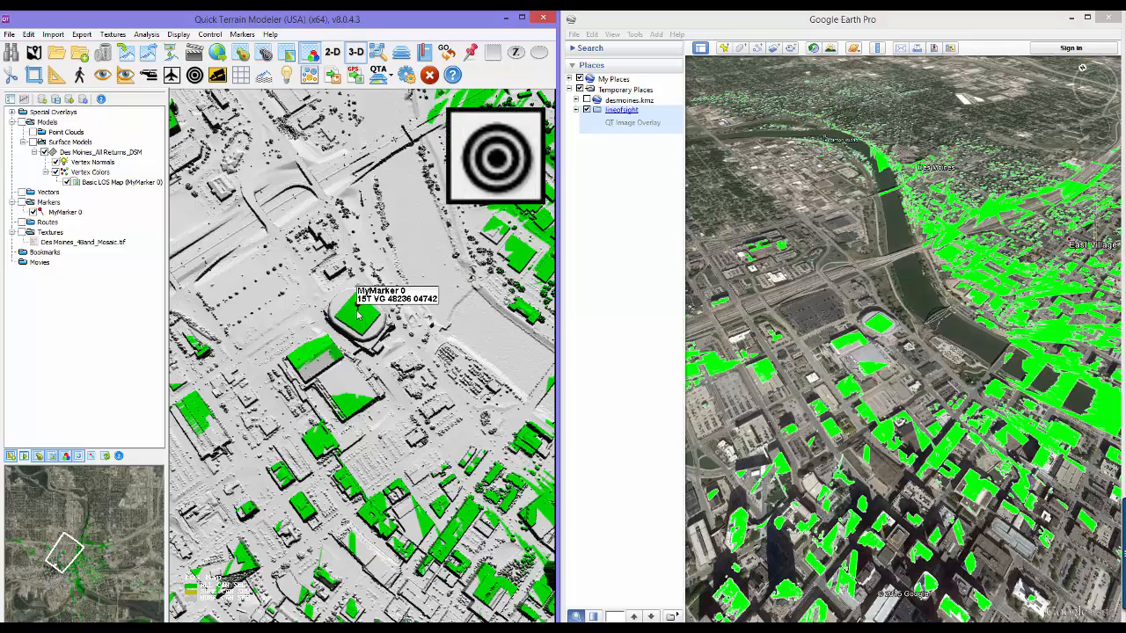
{"action": "left_click", "coordinate": [194, 74]}
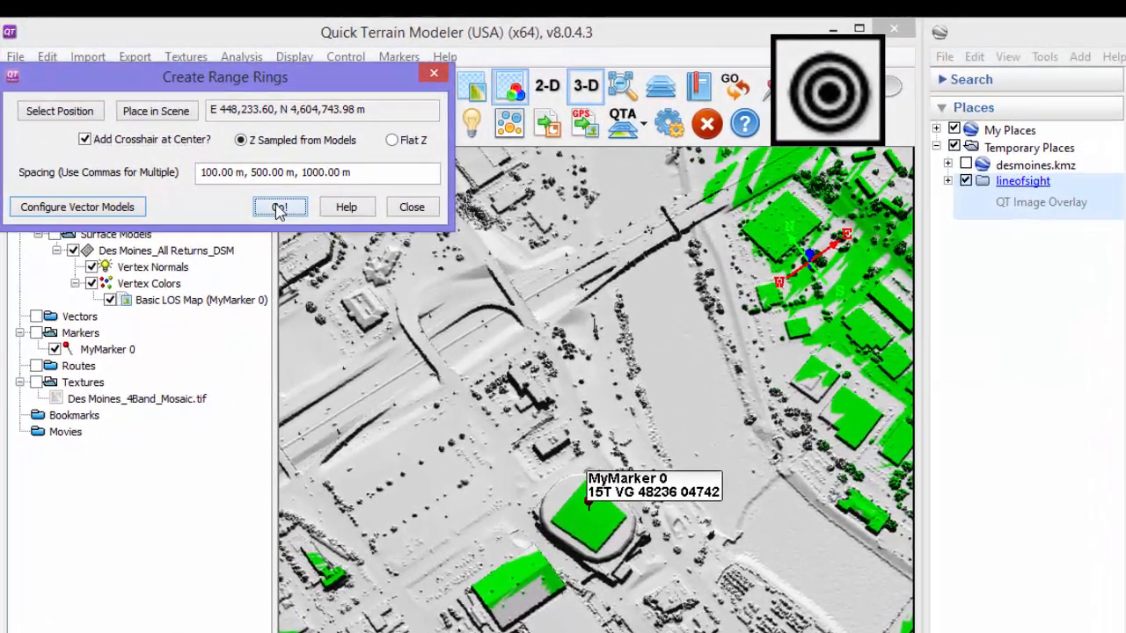
{"action": "left_click", "coordinate": [278, 208]}
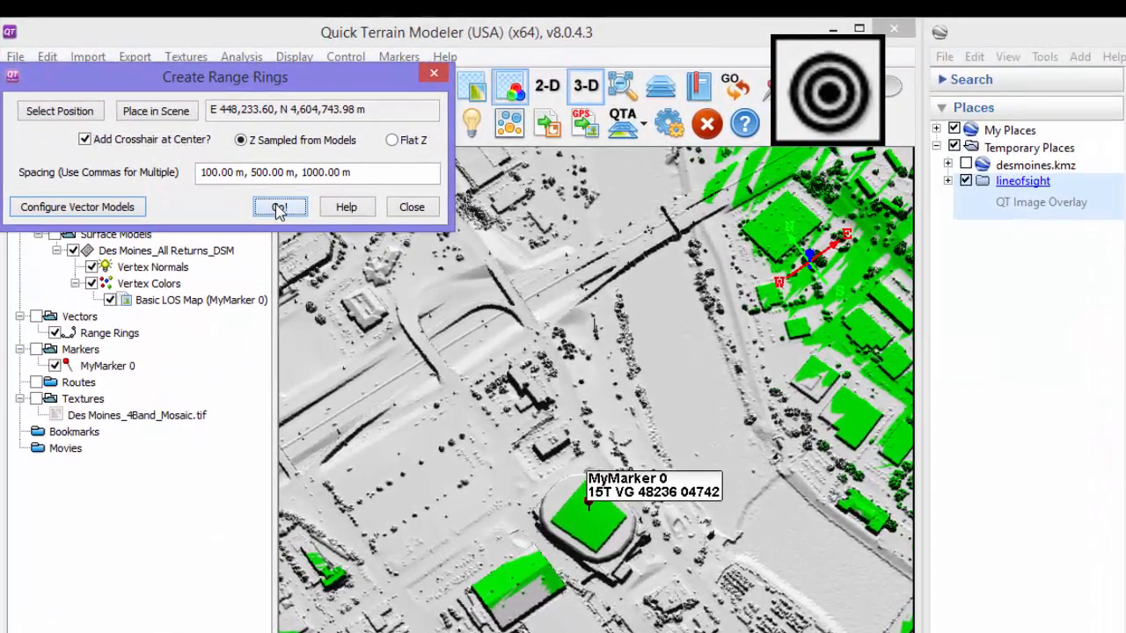
{"action": "left_click", "coordinate": [410, 208]}
- Export the range rings to KML as Range Rings.kml and hide the lineofsight overlay in Google Earth
{"action": "right_click", "coordinate": [128, 334]}
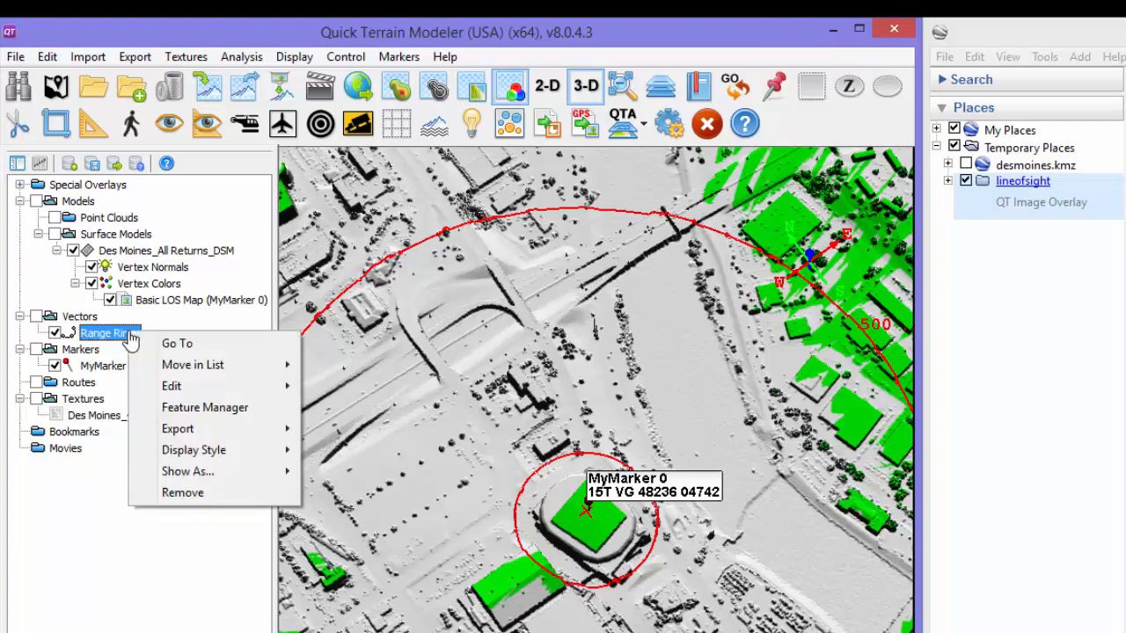
{"action": "mouse_move", "coordinate": [216, 471]}
{"action": "mouse_move", "coordinate": [189, 428]}
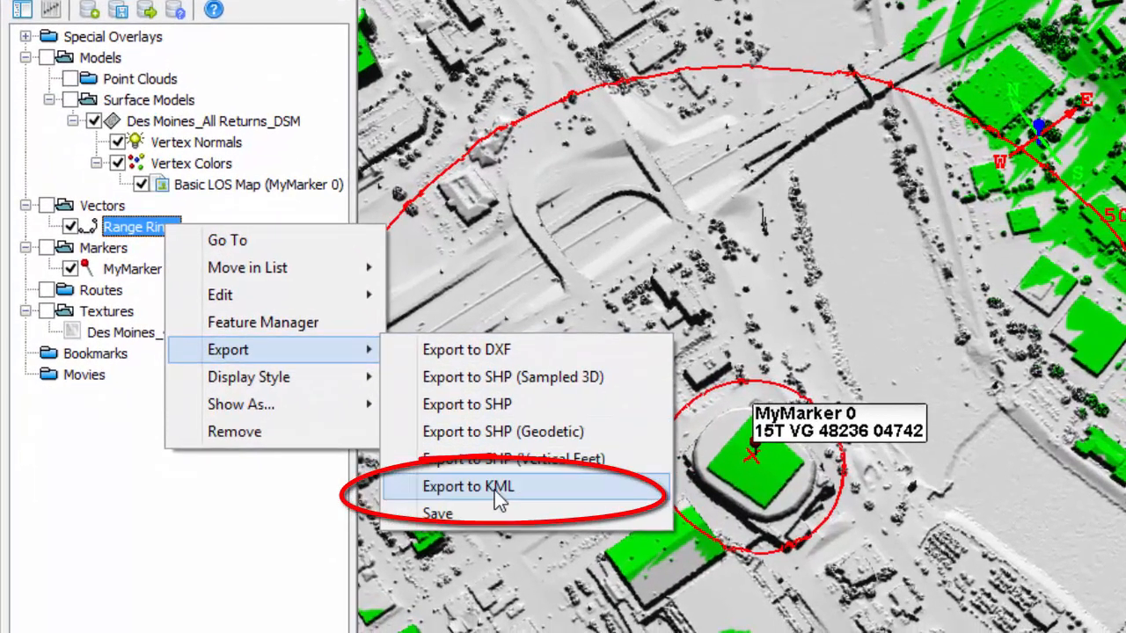
{"action": "left_click", "coordinate": [494, 490]}
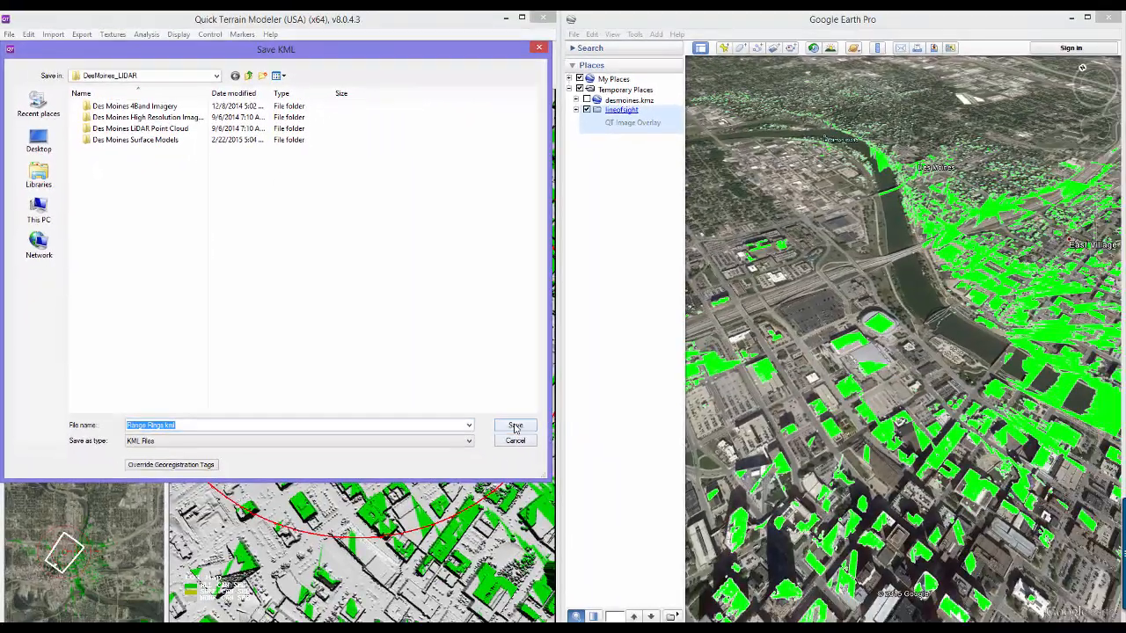
{"action": "left_click", "coordinate": [783, 553]}
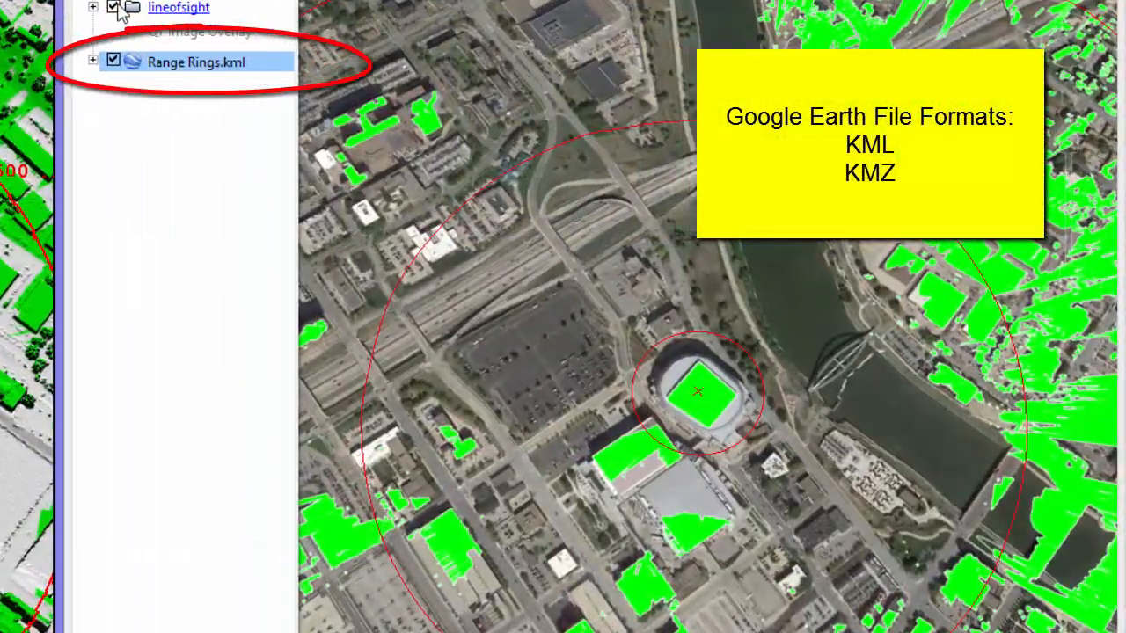
{"action": "left_click", "coordinate": [118, 7]}
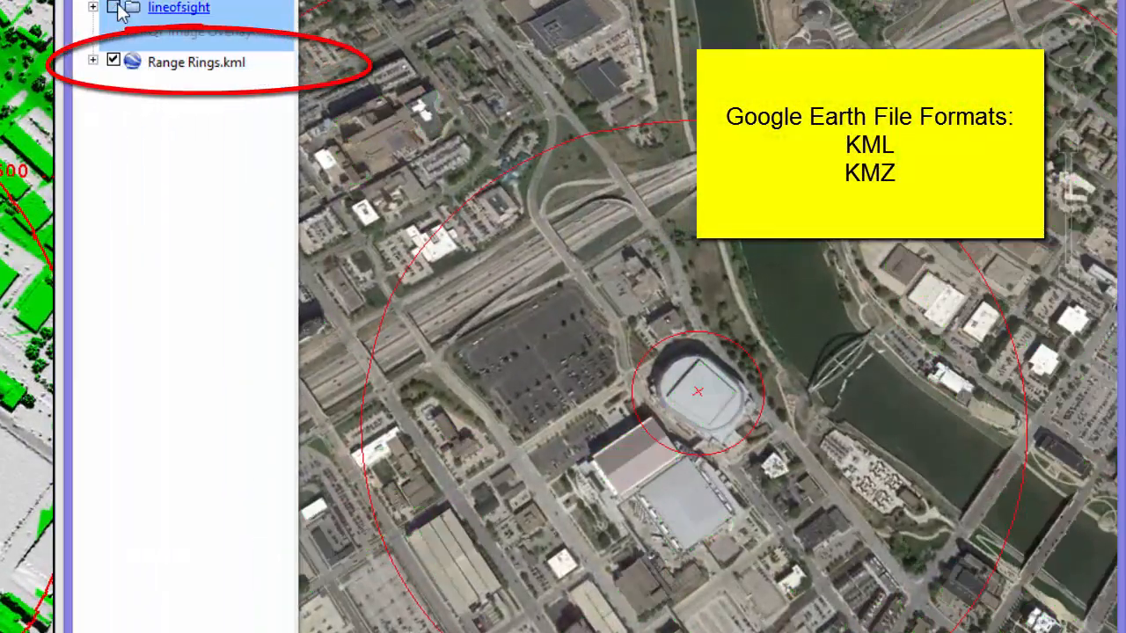
- Bookmark the oblique view looking up the river toward downtown
{"action": "scroll", "coordinate": [574, 455], "scroll_direction": "up", "scroll_amount": 5}
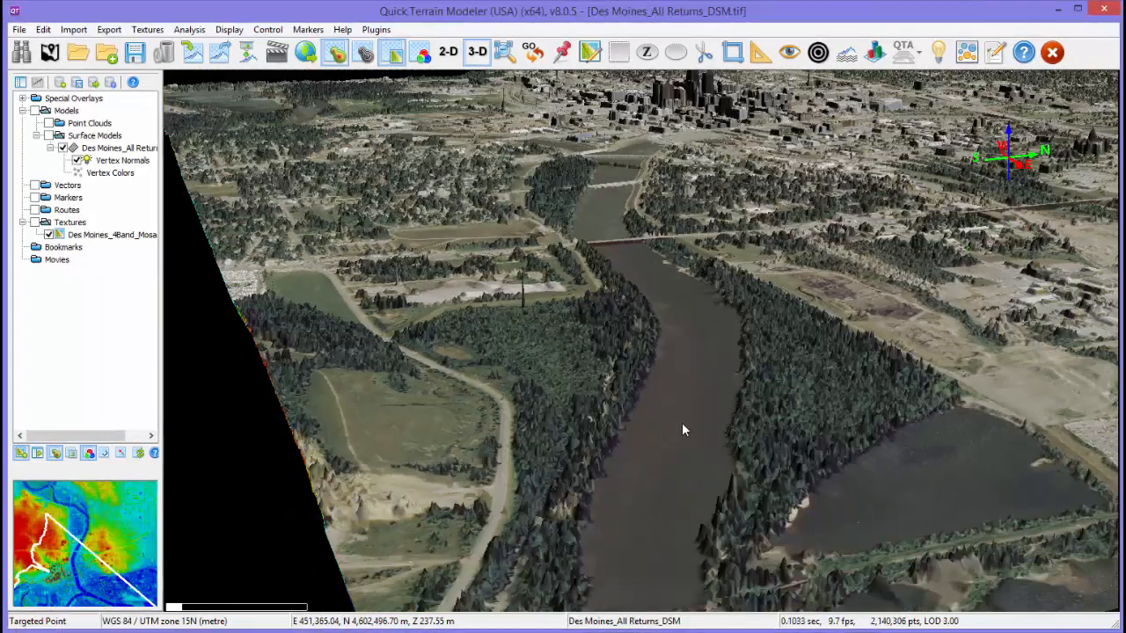
{"action": "key", "text": "b"}
{"action": "scroll", "coordinate": [691, 406], "scroll_direction": "up", "scroll_amount": 5}
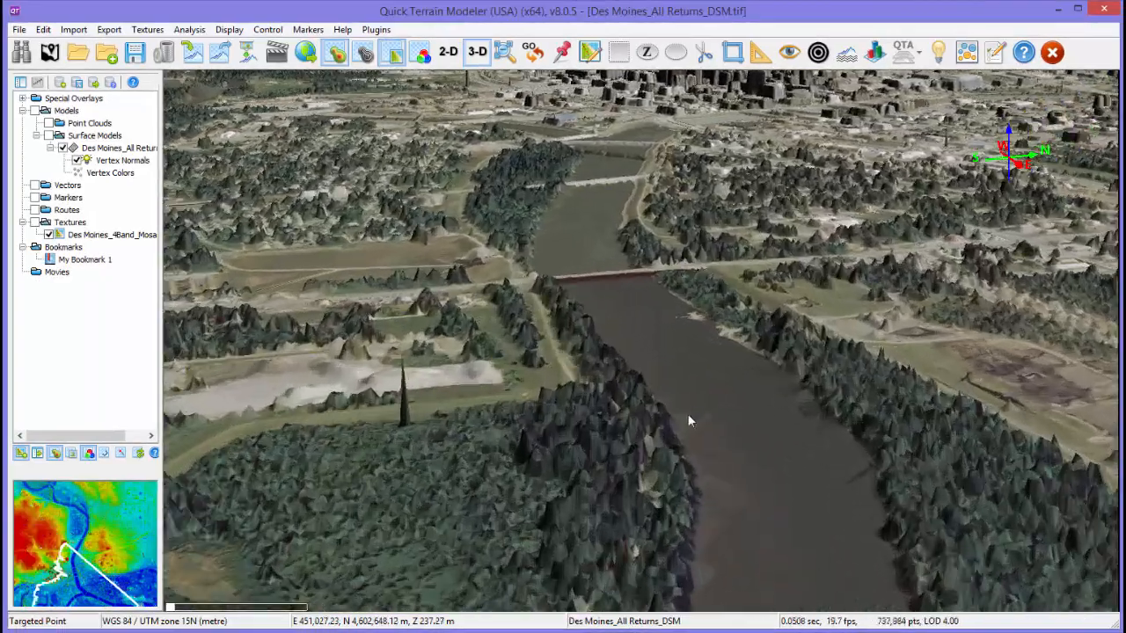
- Bookmark a closer oblique view farther up the river, toward the confluence by the downtown ballpark
{"action": "scroll", "coordinate": [666, 390], "scroll_direction": "up", "scroll_amount": 3}
{"action": "left_click_drag", "start_coordinate": [665, 390], "coordinate": [691, 460]}
{"action": "key", "text": "q"}
- Bookmark two further oblique views advancing along the river, past the confluence and over the downtown bridges
{"action": "scroll", "coordinate": [691, 460], "scroll_direction": "up", "scroll_amount": 5}
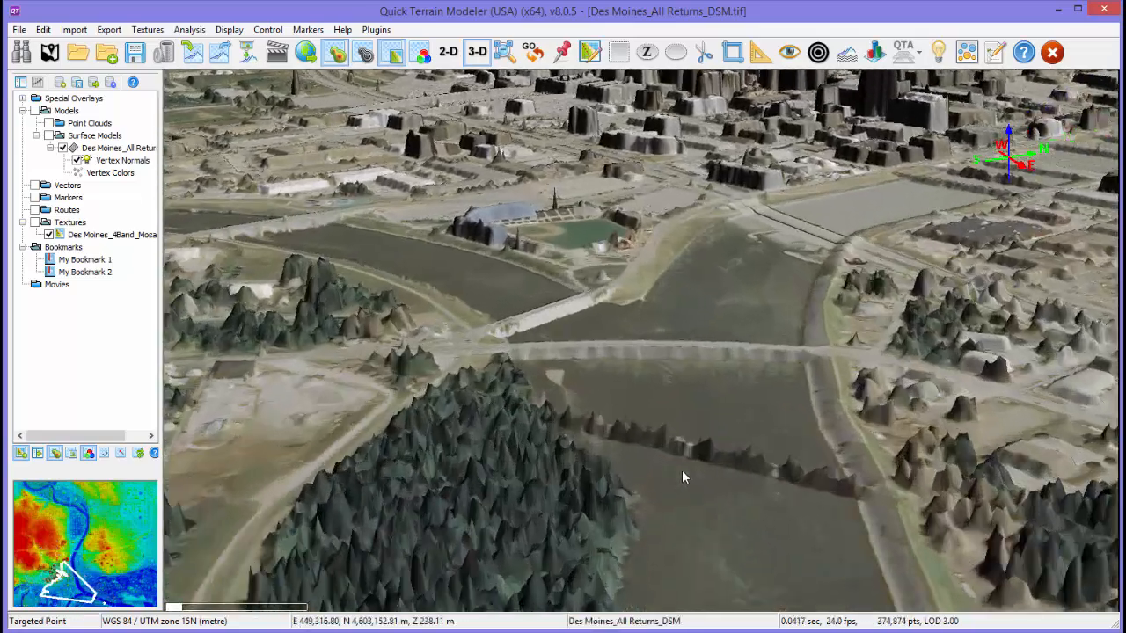
{"action": "scroll", "coordinate": [682, 469], "scroll_direction": "up", "scroll_amount": 3}
{"action": "left_click_drag", "start_coordinate": [671, 505], "coordinate": [762, 498]}
{"action": "key", "text": "q"}
{"action": "scroll", "coordinate": [660, 266], "scroll_direction": "up", "scroll_amount": 5}
{"action": "key", "text": "q"}
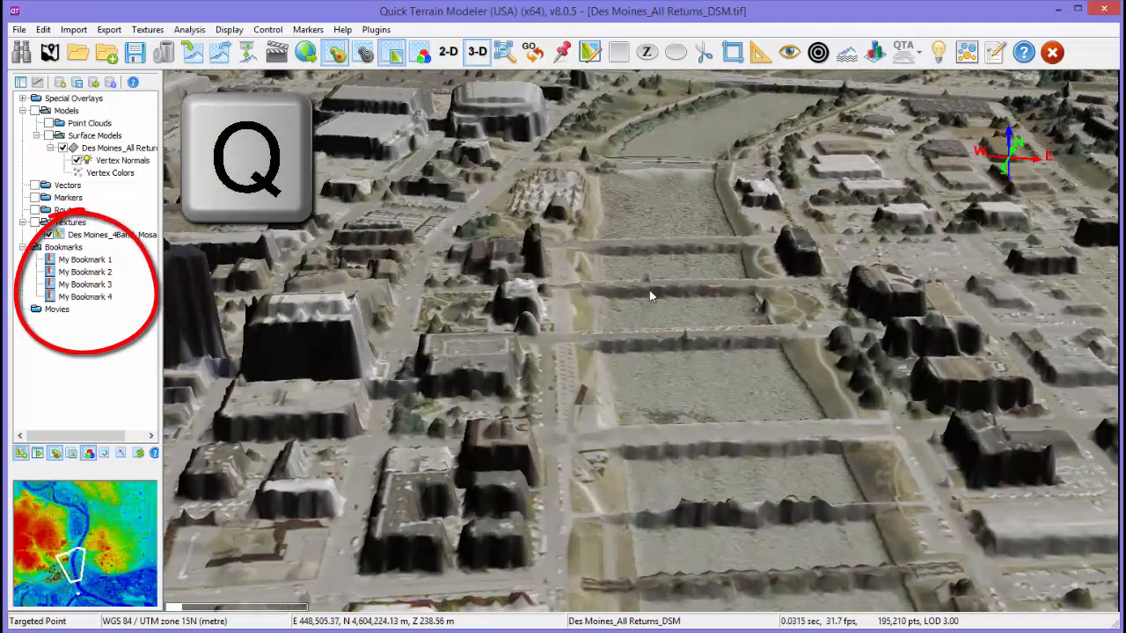
- Bookmark two more views progressing north along the river beyond downtown
{"action": "scroll", "coordinate": [650, 291], "scroll_direction": "down", "scroll_amount": 3}
{"action": "left_click_drag", "start_coordinate": [650, 292], "coordinate": [624, 414]}
{"action": "scroll", "coordinate": [634, 378], "scroll_direction": "up", "scroll_amount": 5}
{"action": "scroll", "coordinate": [678, 383], "scroll_direction": "down", "scroll_amount": 3}
{"action": "key", "text": "q"}
{"action": "scroll", "coordinate": [685, 430], "scroll_direction": "up", "scroll_amount": 5}
{"action": "key", "text": "q"}
- Bookmark a final view over the wooded northern stretch of the river, looking toward the road bridge
{"action": "scroll", "coordinate": [596, 321], "scroll_direction": "down", "scroll_amount": 2}
{"action": "left_click_drag", "start_coordinate": [595, 321], "coordinate": [564, 476]}
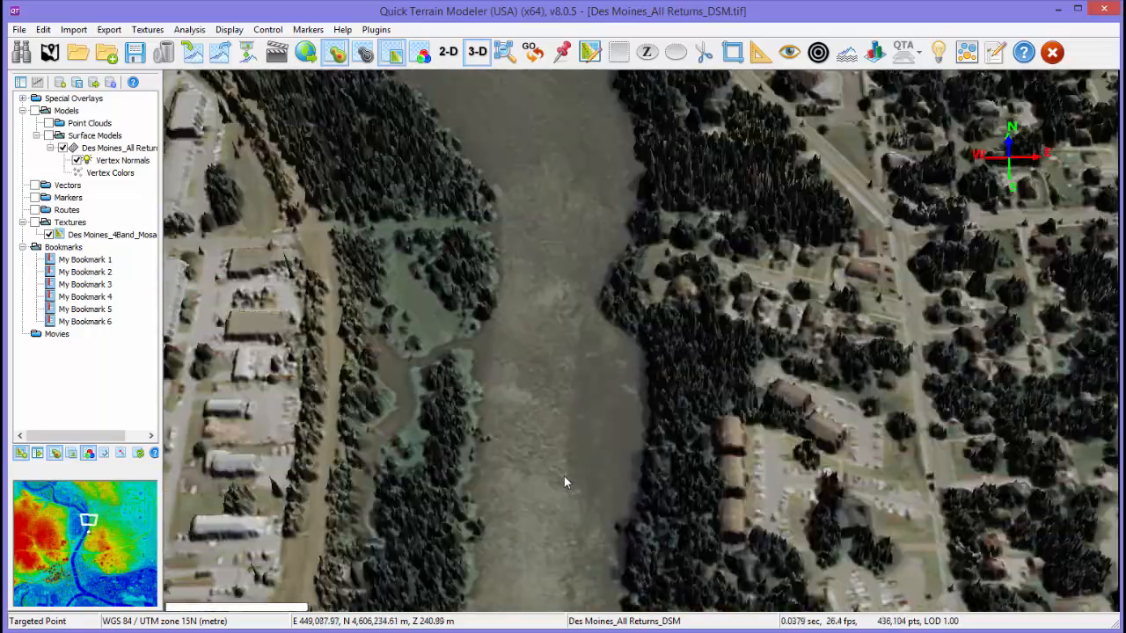
{"action": "left_click_drag", "start_coordinate": [571, 351], "coordinate": [568, 530]}
{"action": "right_click_drag", "start_coordinate": [396, 316], "coordinate": [504, 310]}
{"action": "left_click_drag", "start_coordinate": [504, 310], "coordinate": [508, 385]}
{"action": "right_click_drag", "start_coordinate": [508, 386], "coordinate": [508, 354]}
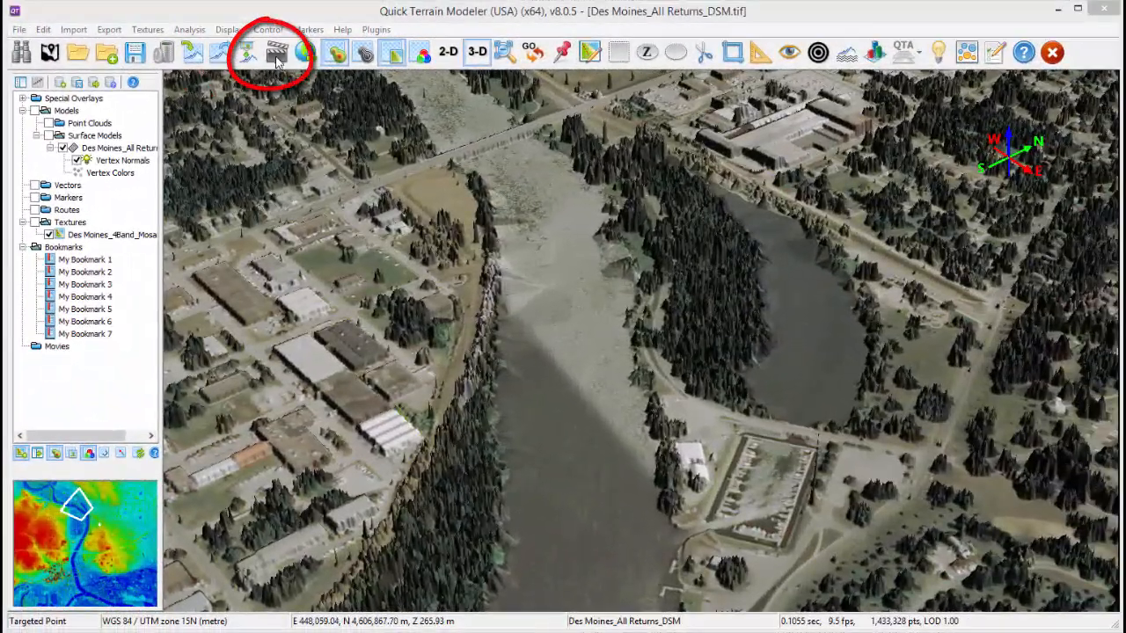
- Create a movie with keyframes from all seven bookmarks and play it from the review timeline
{"action": "left_click", "coordinate": [303, 50]}
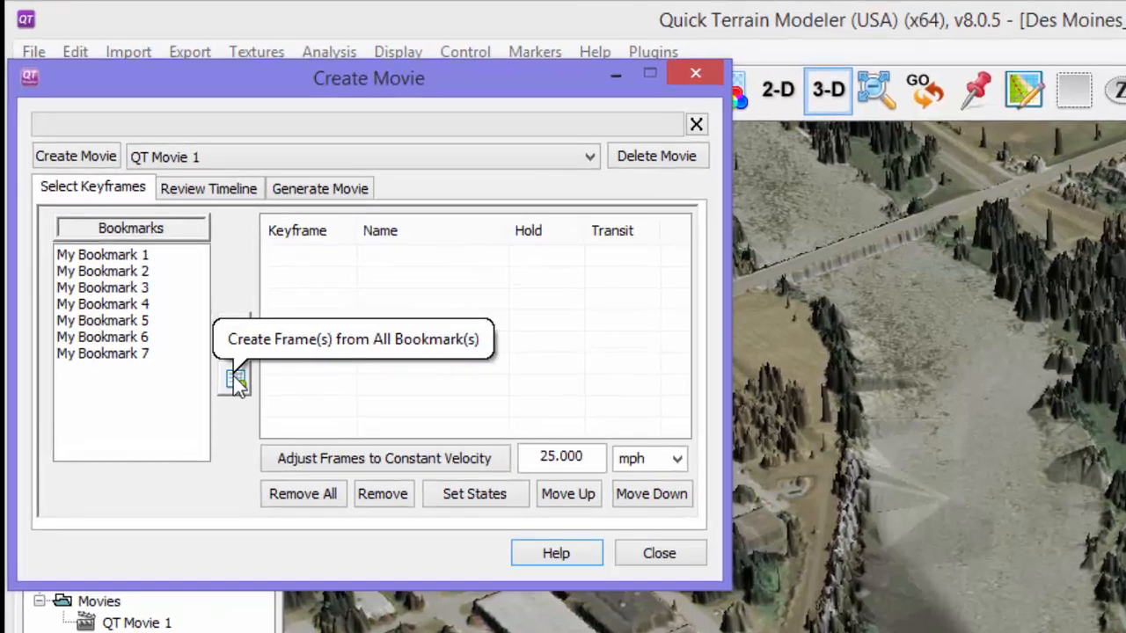
{"action": "left_click", "coordinate": [234, 378]}
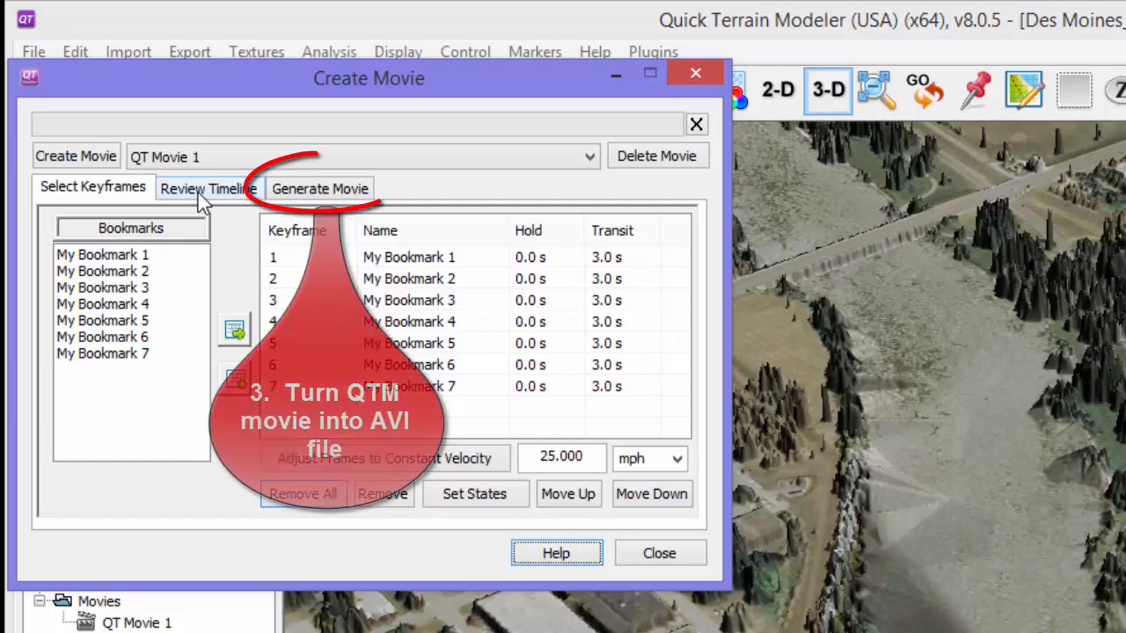
{"action": "left_click", "coordinate": [200, 189]}
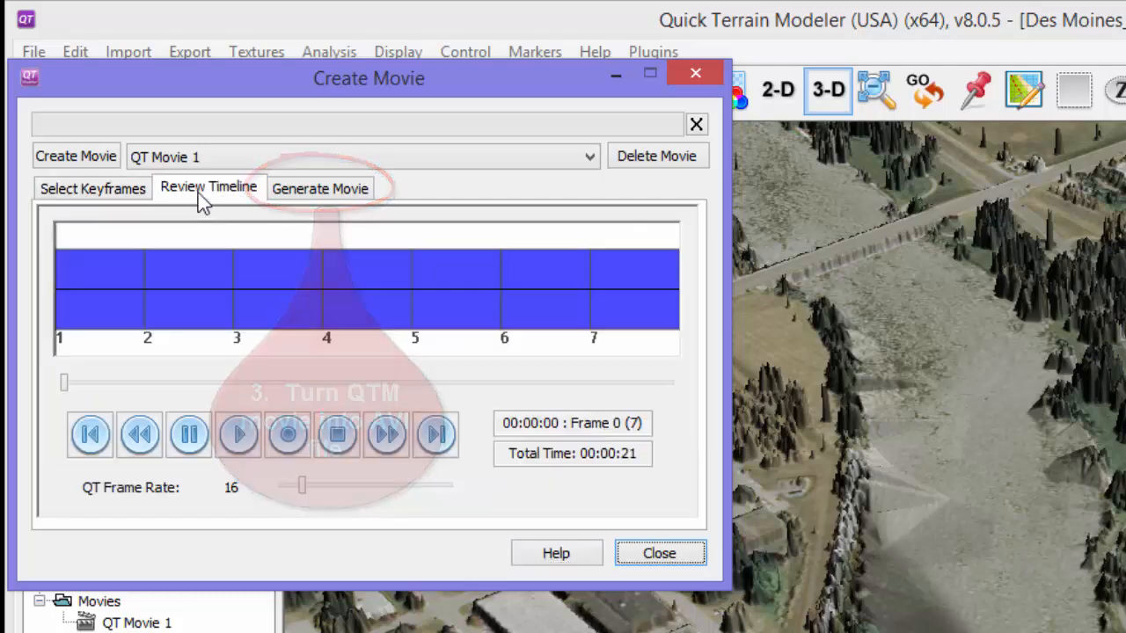
{"action": "left_click", "coordinate": [243, 440]}
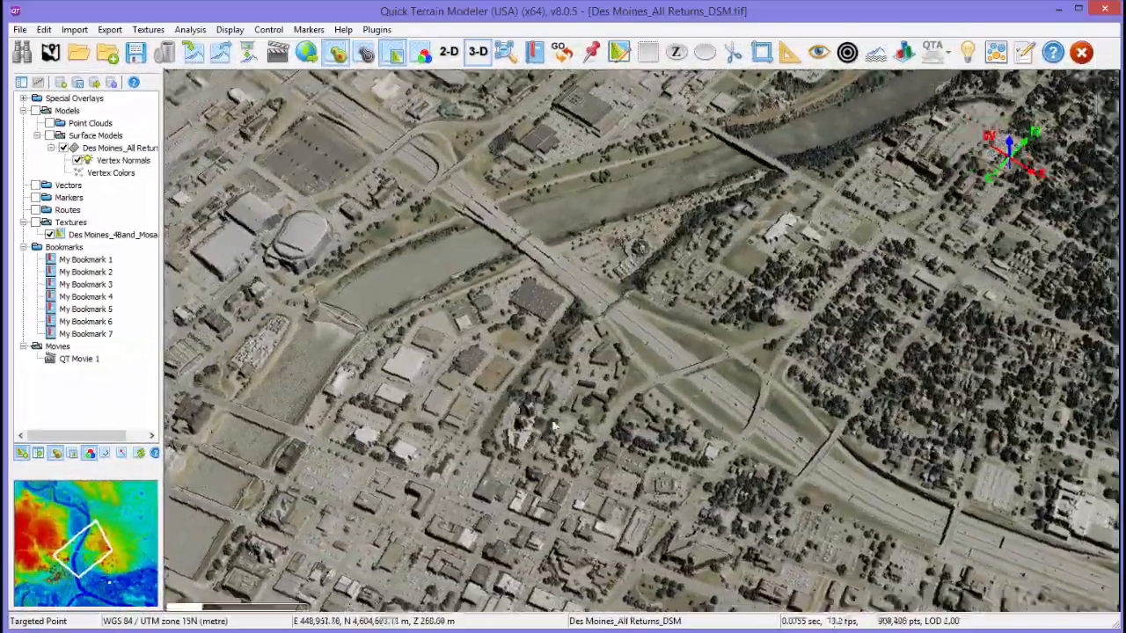
- Orient the view north up and place two markers on the highway east of the river
{"action": "key", "text": "n"}
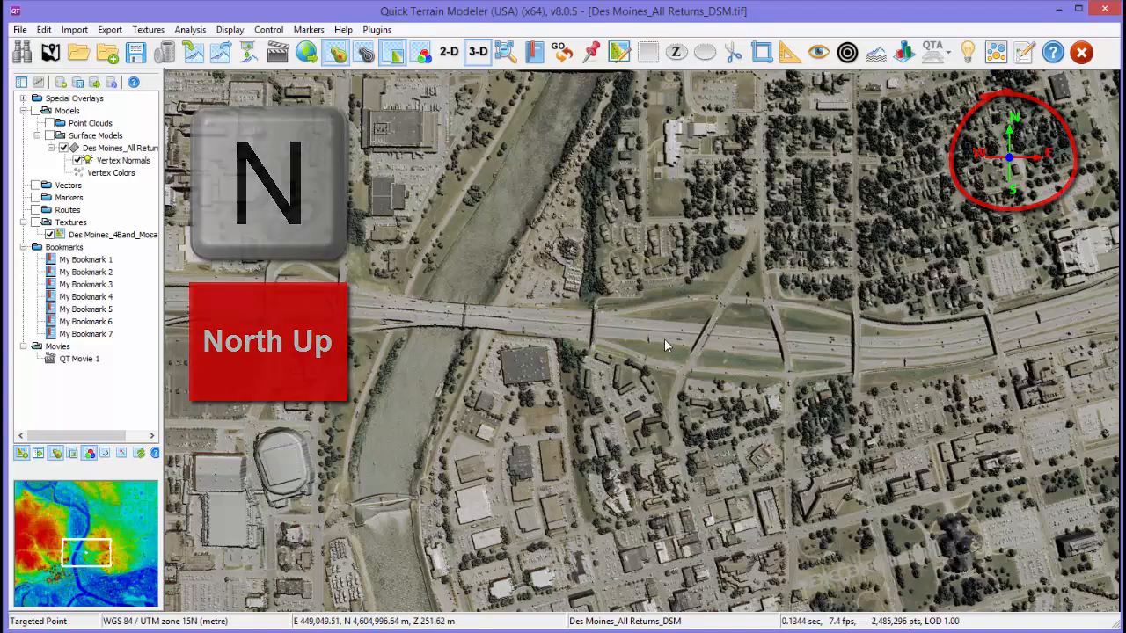
{"action": "key", "text": "m"}
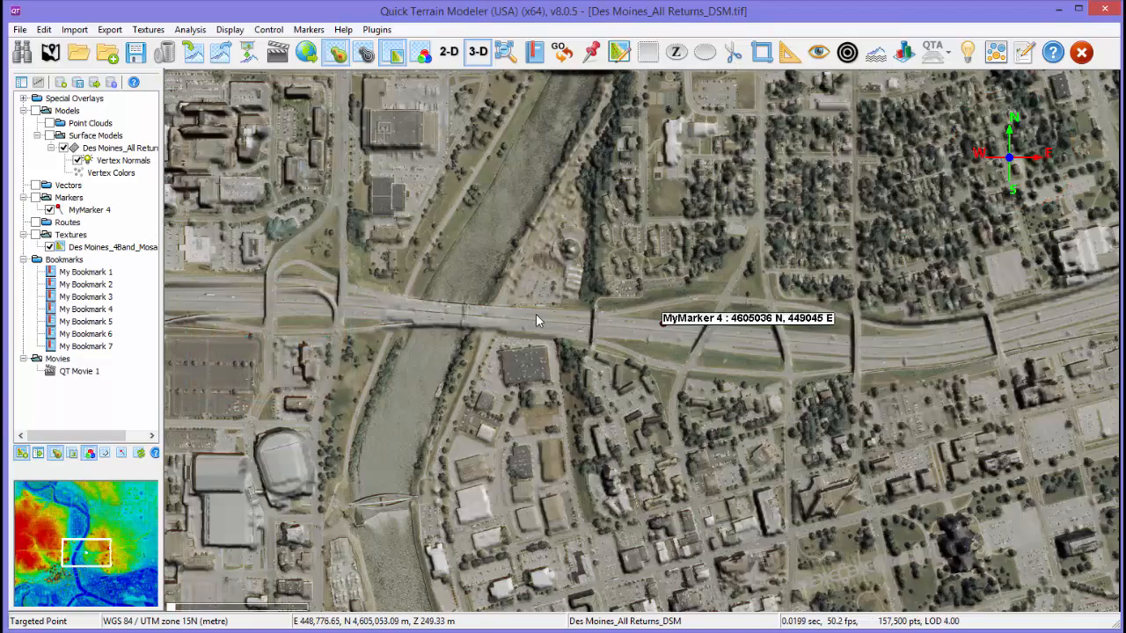
{"action": "key", "text": "m"}
- Move the eastern highway marker southwest along the road to about 4605001 N, 448947 E
{"action": "scroll", "coordinate": [548, 373], "scroll_direction": "up", "scroll_amount": 5}
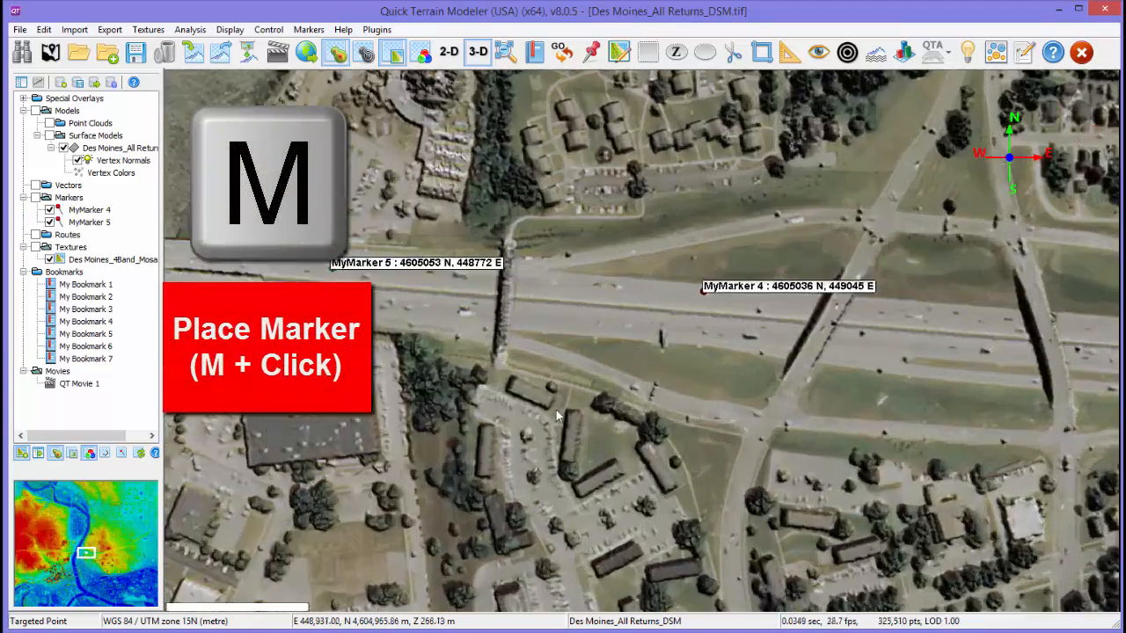
{"action": "left_click_drag", "start_coordinate": [556, 416], "coordinate": [600, 285]}
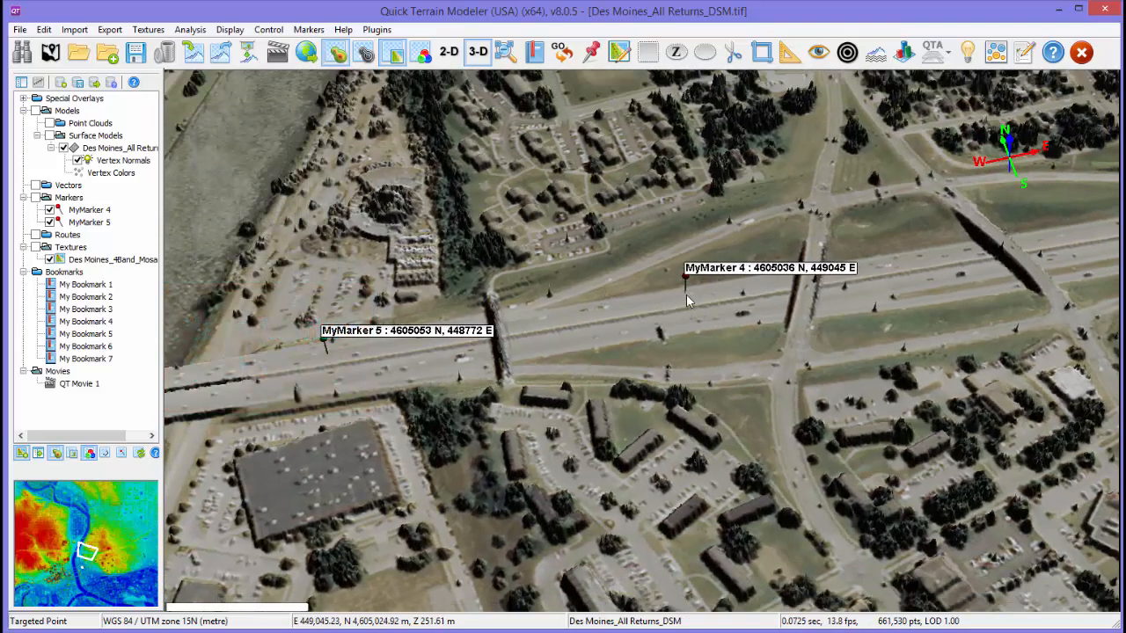
{"action": "key", "text": "k"}
{"action": "mouse_move", "coordinate": [688, 301]}
{"action": "left_mouse_down"}
{"action": "mouse_move", "coordinate": [587, 327]}
{"action": "mouse_move", "coordinate": [574, 360]}
{"action": "left_mouse_up"}
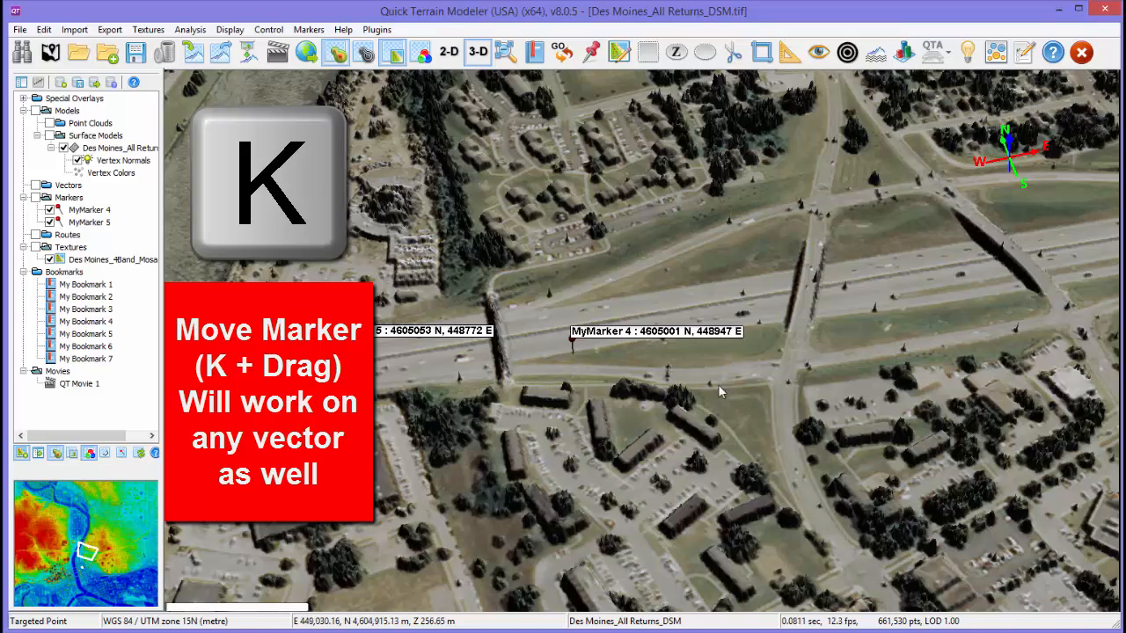
- Hide the Des Moines imagery texture and toggle the height color scale between the visible extents and the full range
{"action": "left_click", "coordinate": [621, 54]}
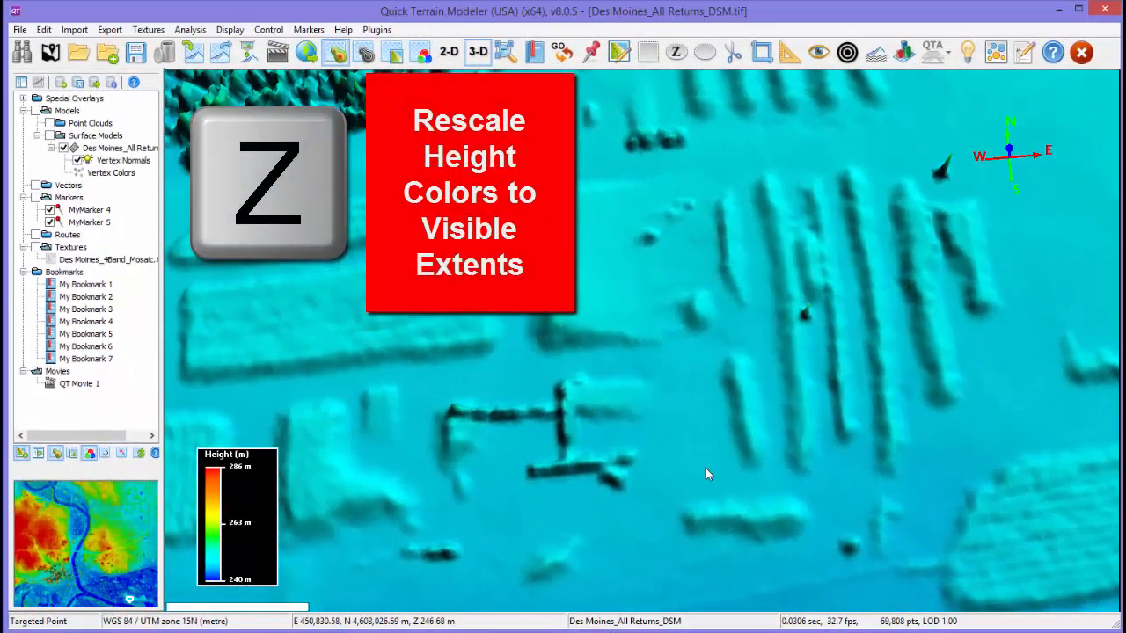
{"action": "key", "text": "z"}
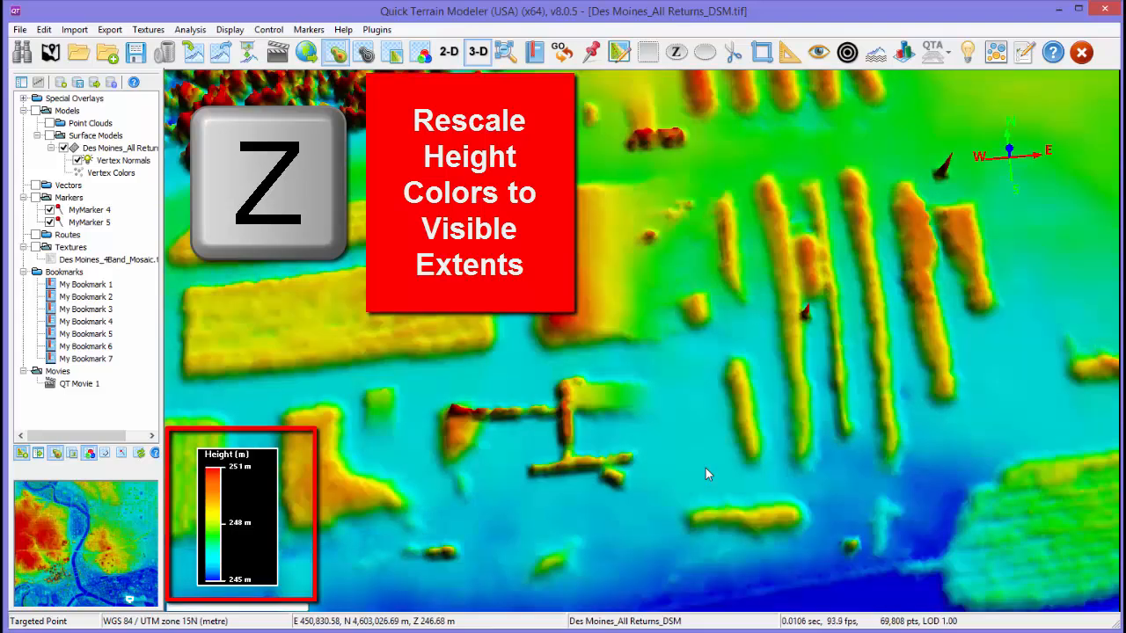
{"action": "key", "text": "z"}
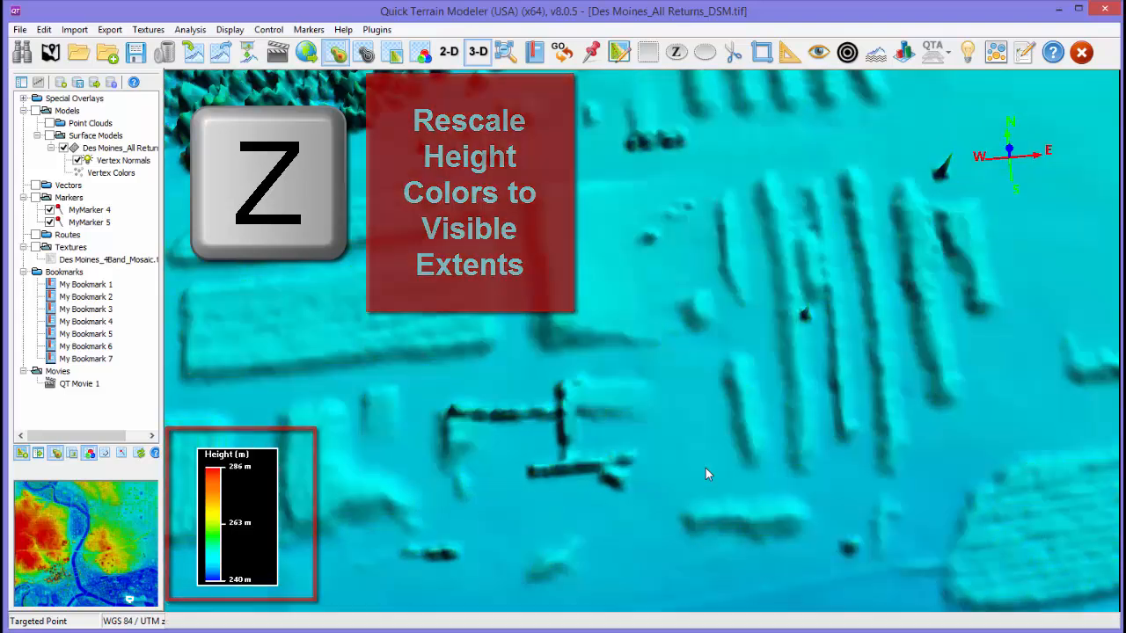
{"action": "key", "text": "z"}
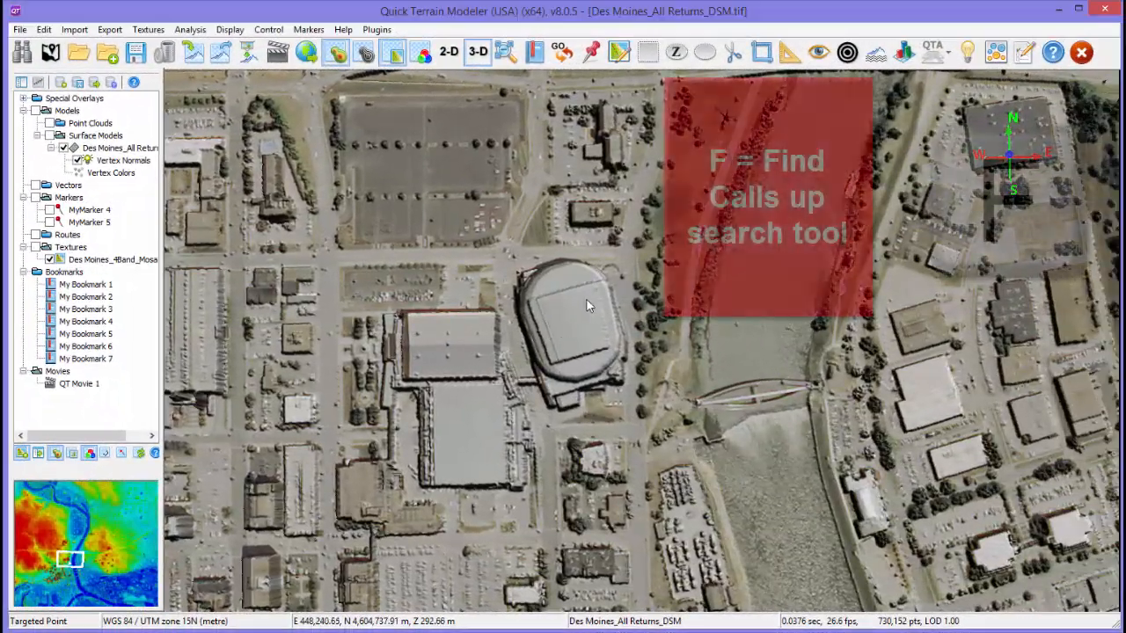
- Search the desmoines directory for surface, point, raster and vector data within 100 meters of the arena
{"action": "key", "text": "f"}
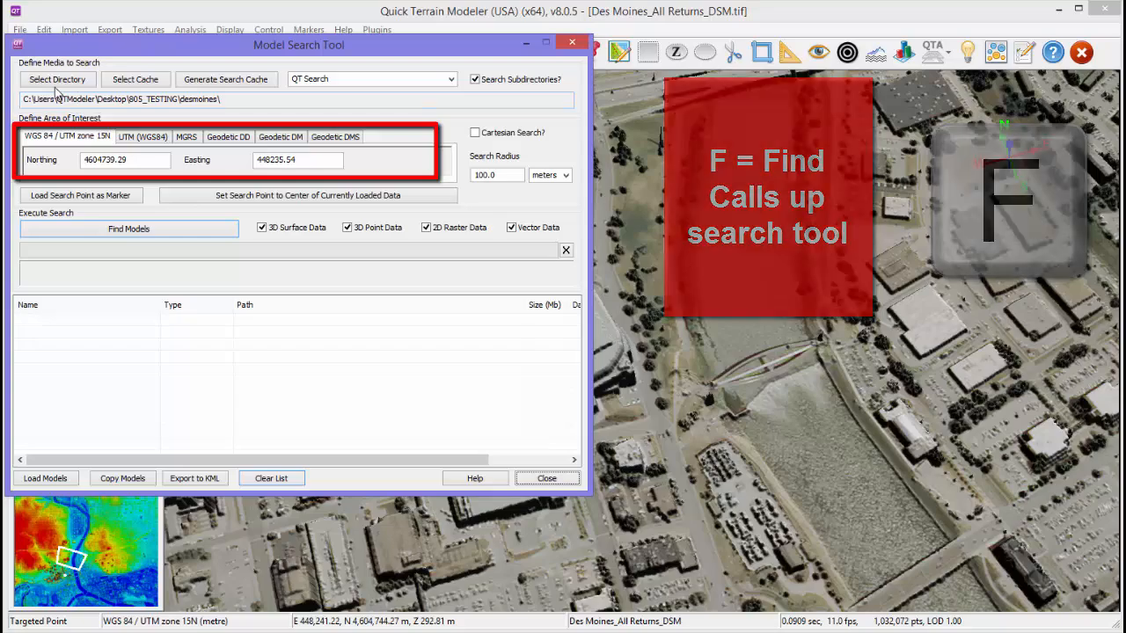
{"action": "left_click", "coordinate": [74, 231]}
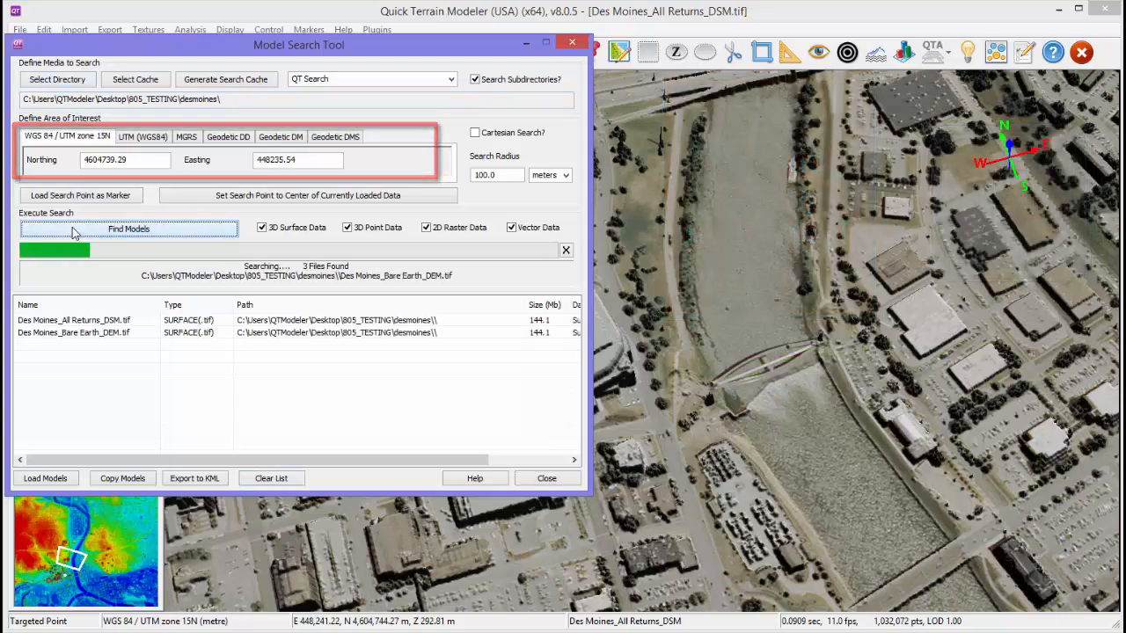